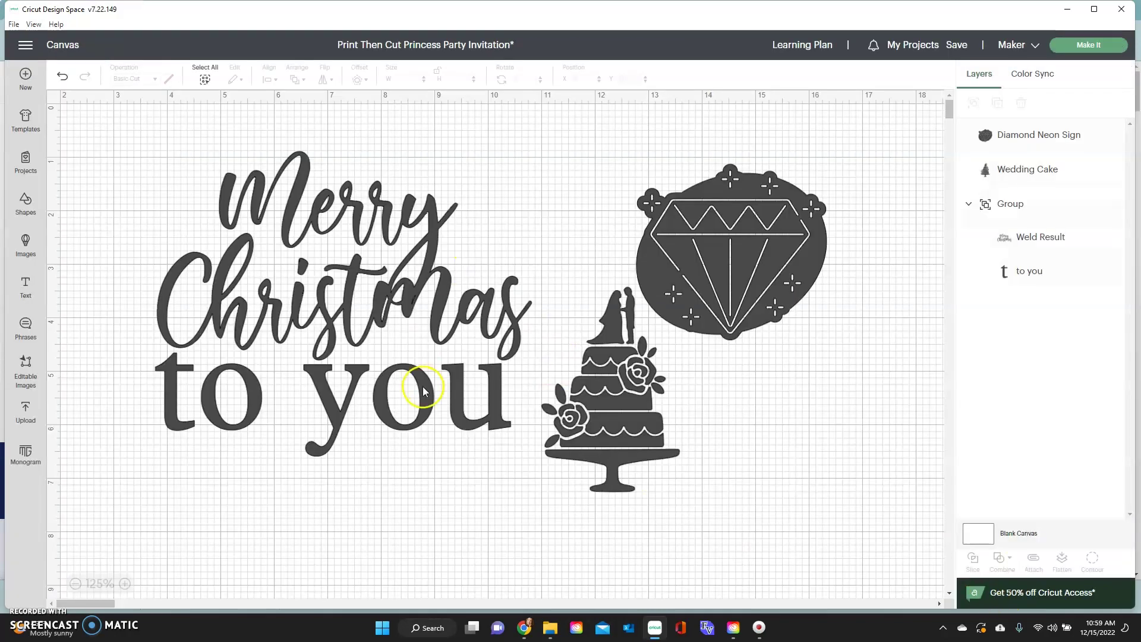
Step: Select all the text, wedding cake and diamond, attach them together, and preview the set on the mat
left_click(420, 387)
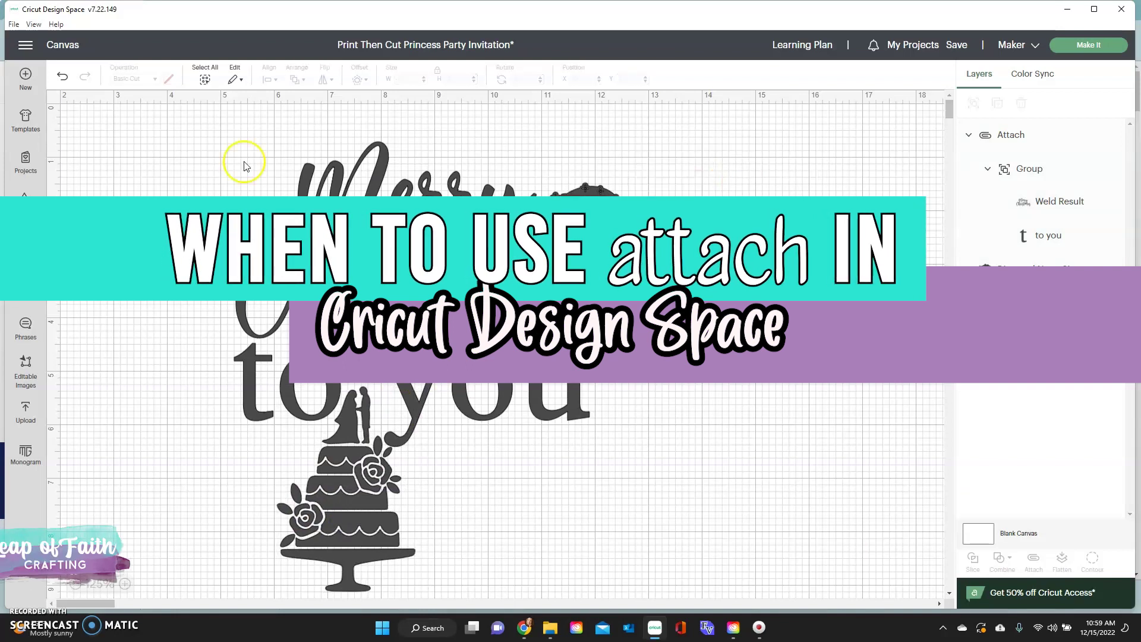
left_click(204, 79)
left_click(1033, 559)
left_click(1088, 46)
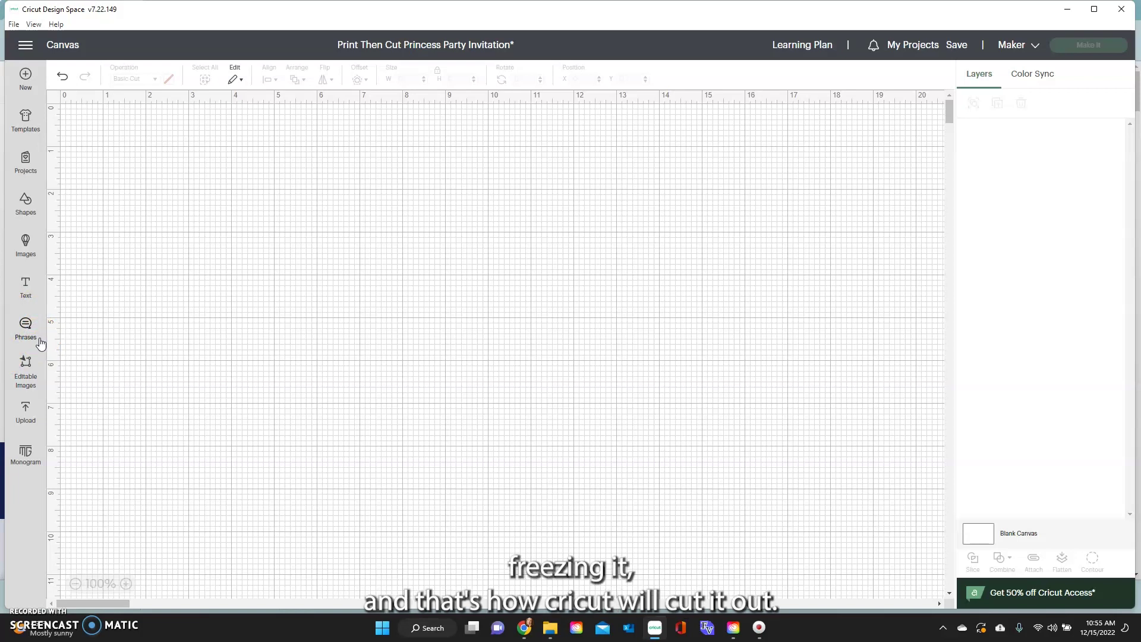
Step: Add a default Text box to the blank canvas
left_click(31, 288)
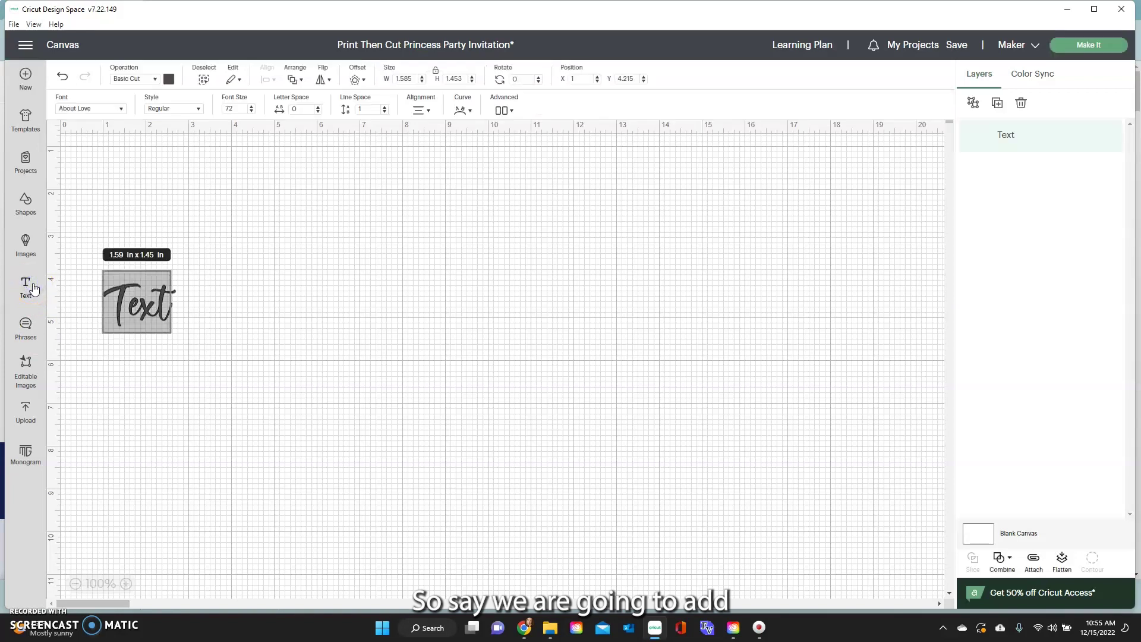
Step: Type 'Merry' and 'Christmas' on two lines and center the text on the canvas
type("Merry")
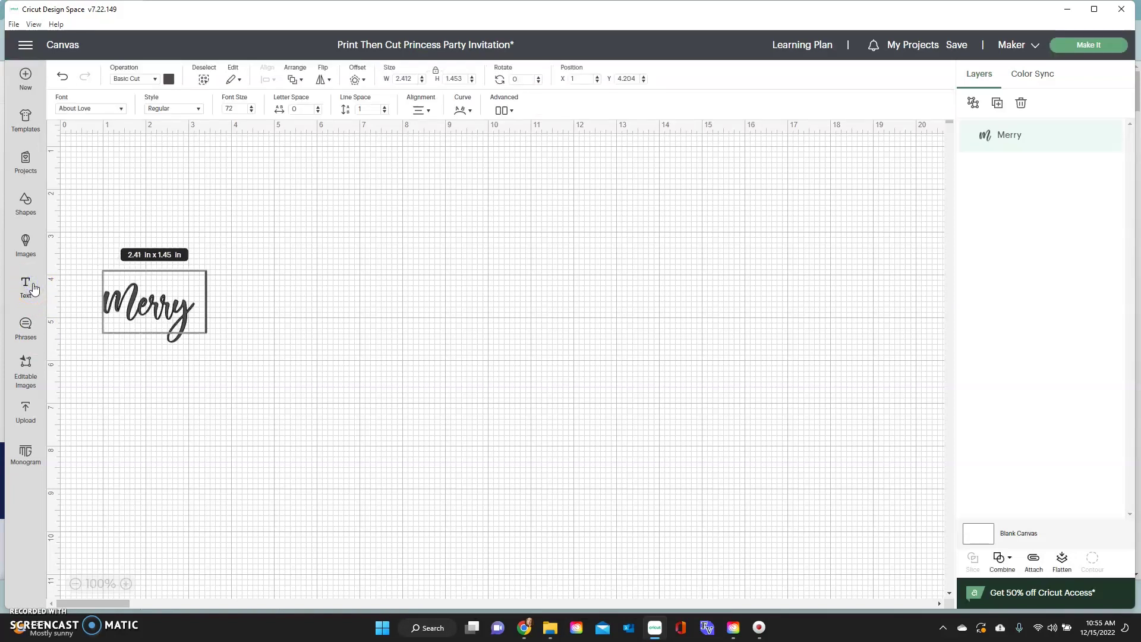
key("Return")
type("Chrsit")
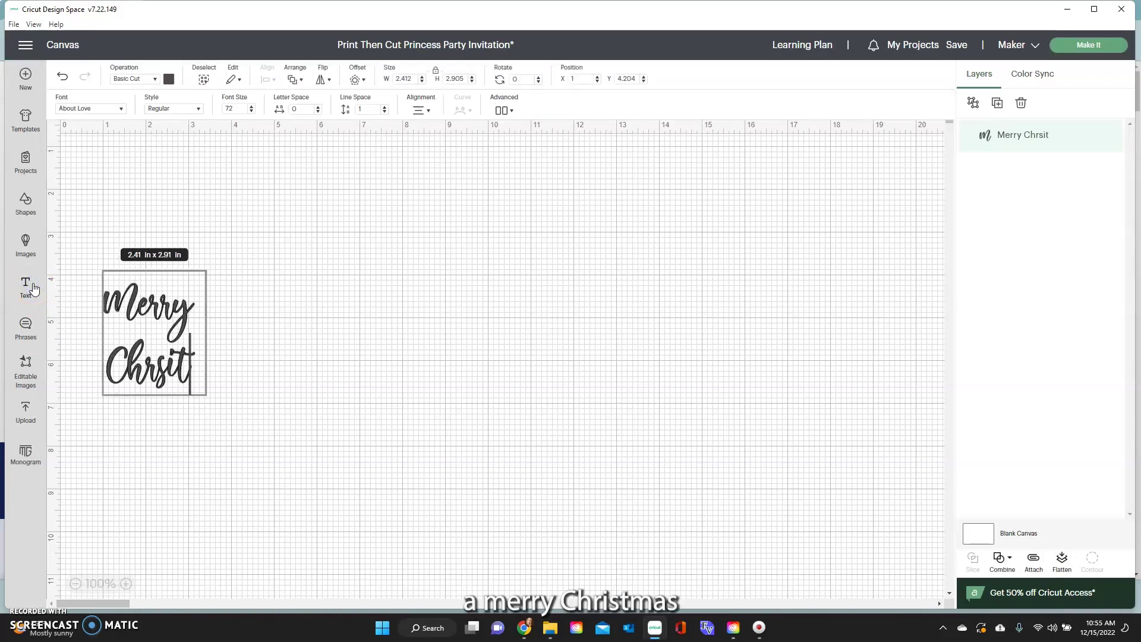
key("BackSpace")
key("BackSpace")
key("BackSpace")
type("istmas")
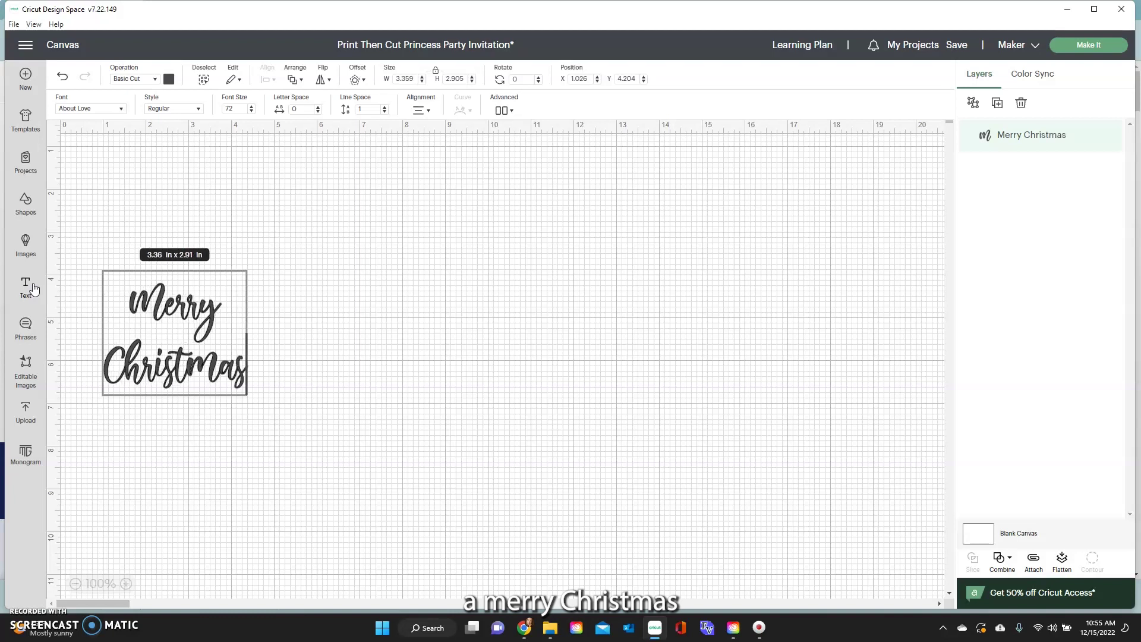
left_click(293, 333)
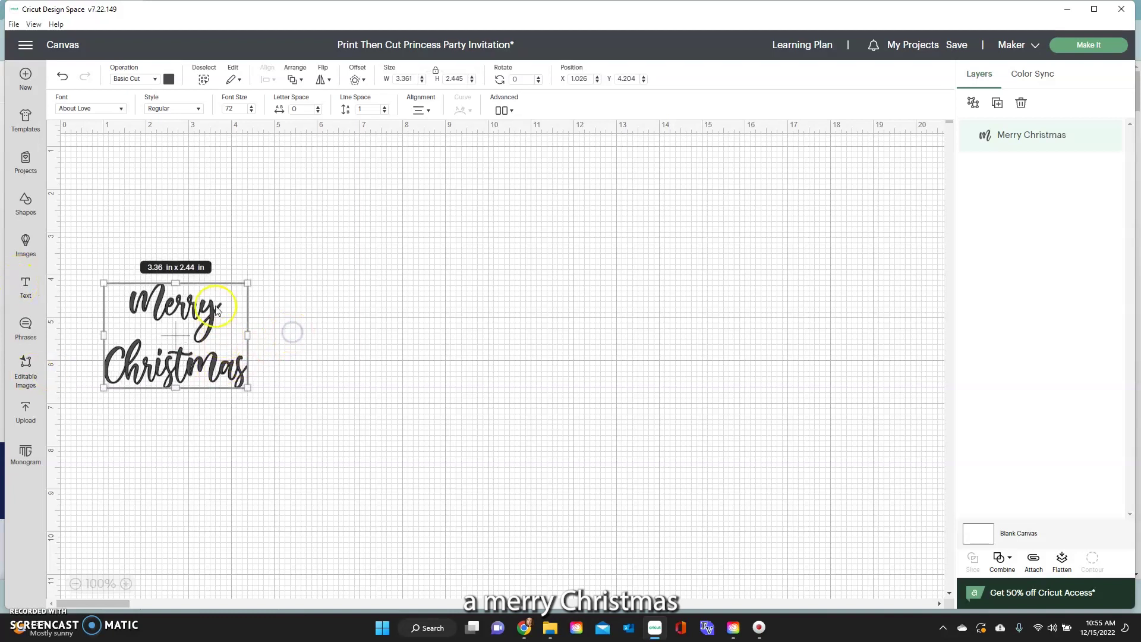
left_click_drag(216, 307, 493, 238)
left_click(591, 272)
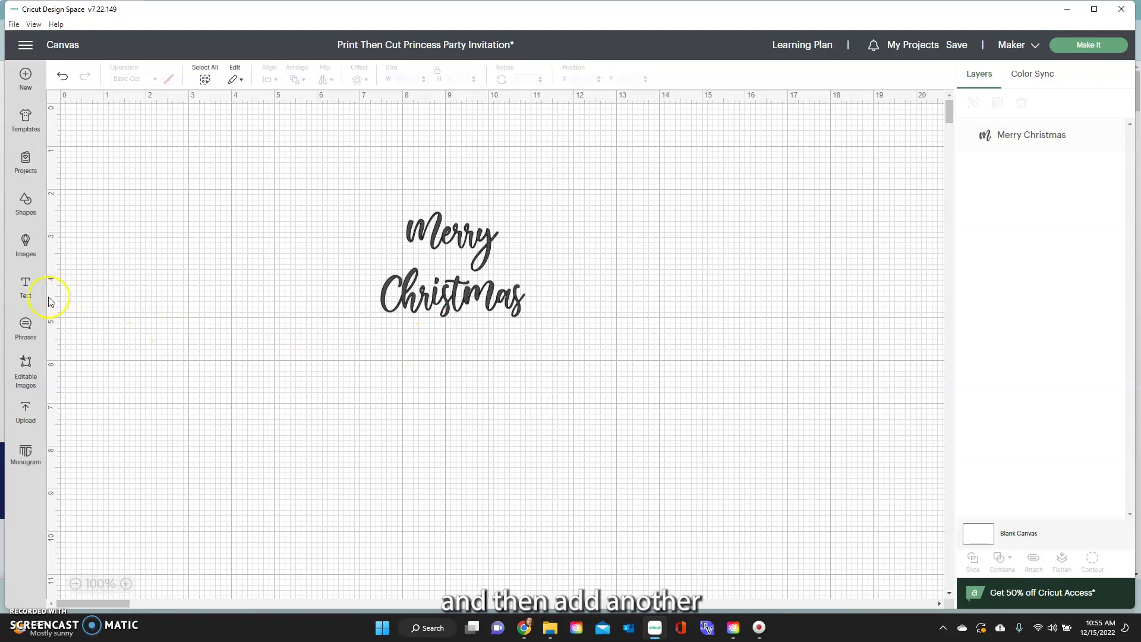
Step: Add a 'to you' text in Aldine 721 BT below Merry Christmas
left_click(25, 287)
type("to you")
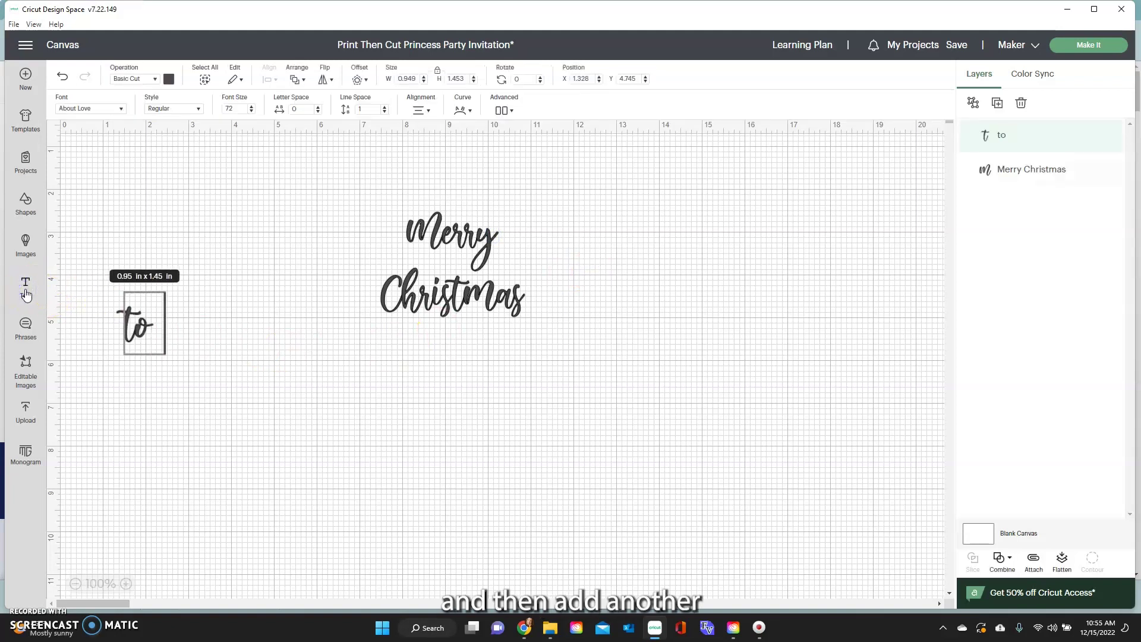
left_click(101, 108)
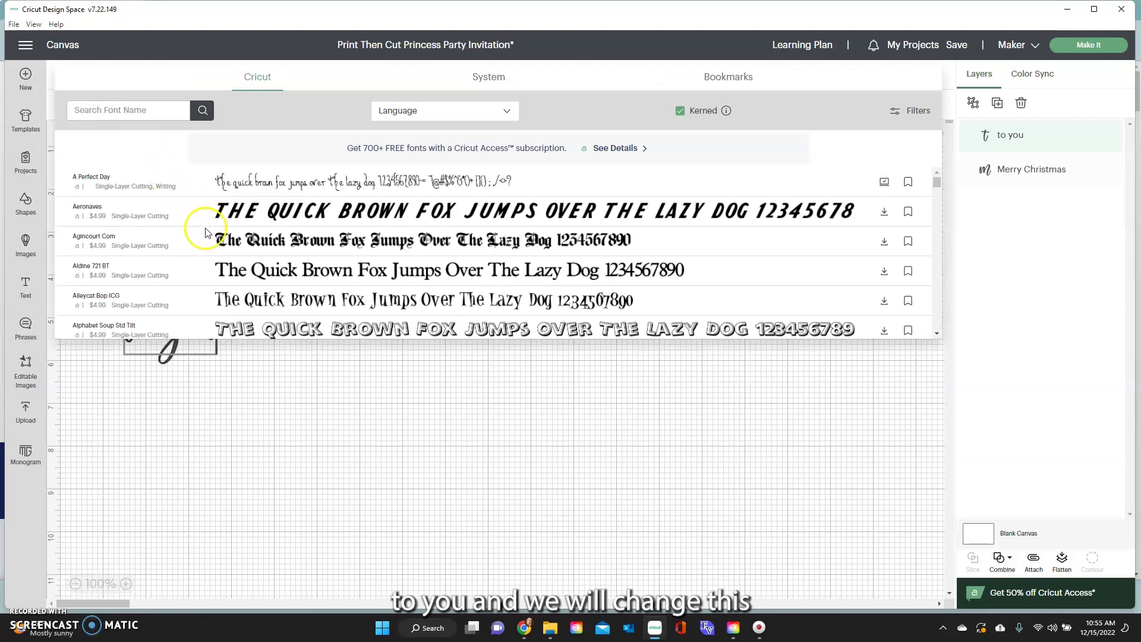
left_click(219, 271)
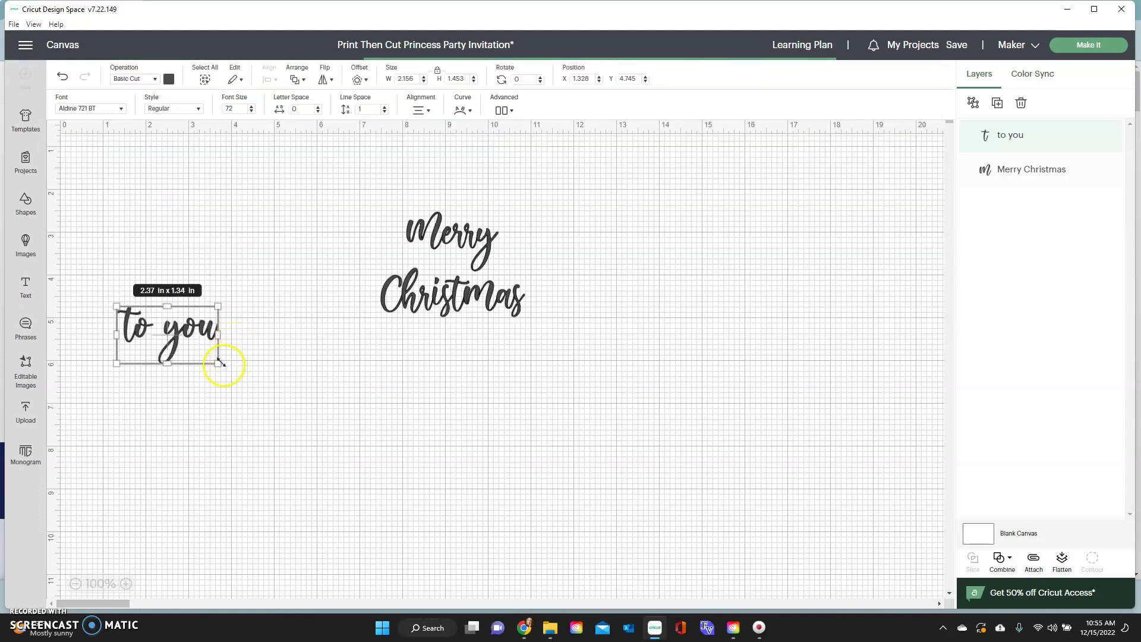
left_click_drag(305, 338, 499, 396)
Step: Enlarge Merry Christmas to 7 inches wide, ungroup it to lines, and overlap Christmas with Merry
left_click(501, 308)
left_click_drag(524, 316, 682, 389)
left_click_drag(554, 238, 491, 212)
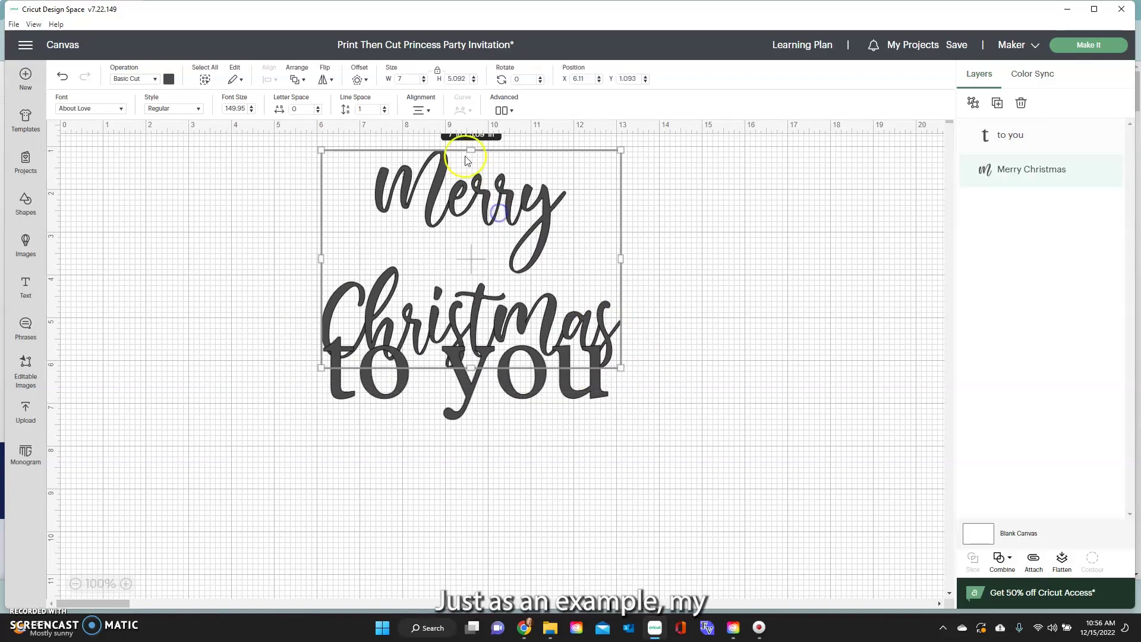
left_click(509, 110)
left_click(535, 141)
left_click_drag(494, 301, 500, 243)
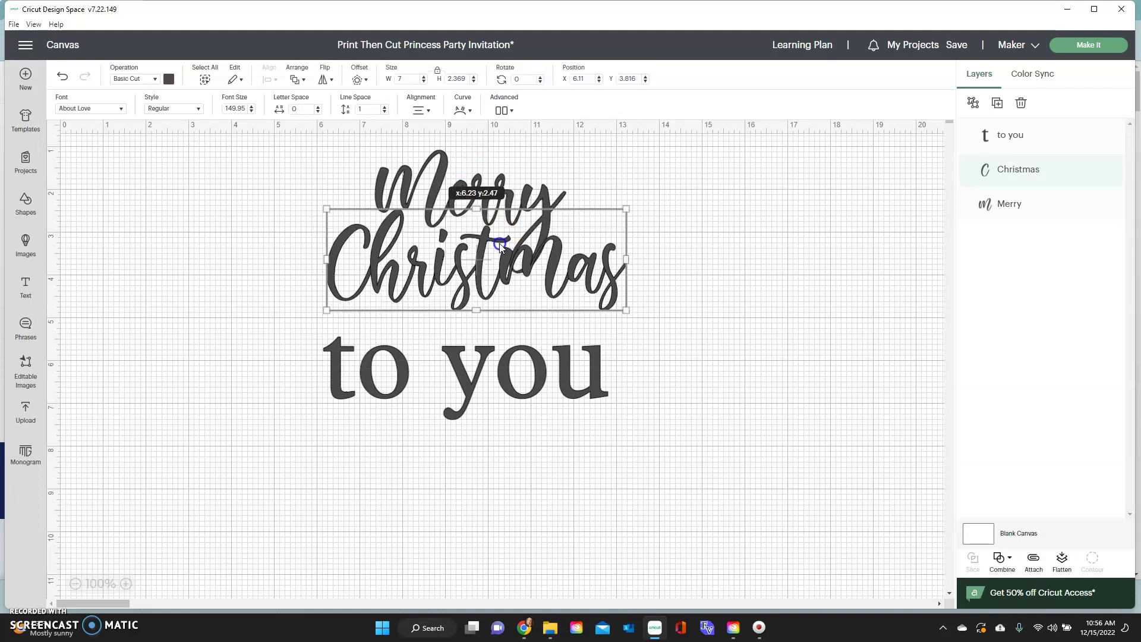
left_click_drag(509, 366, 509, 348)
left_click(675, 271)
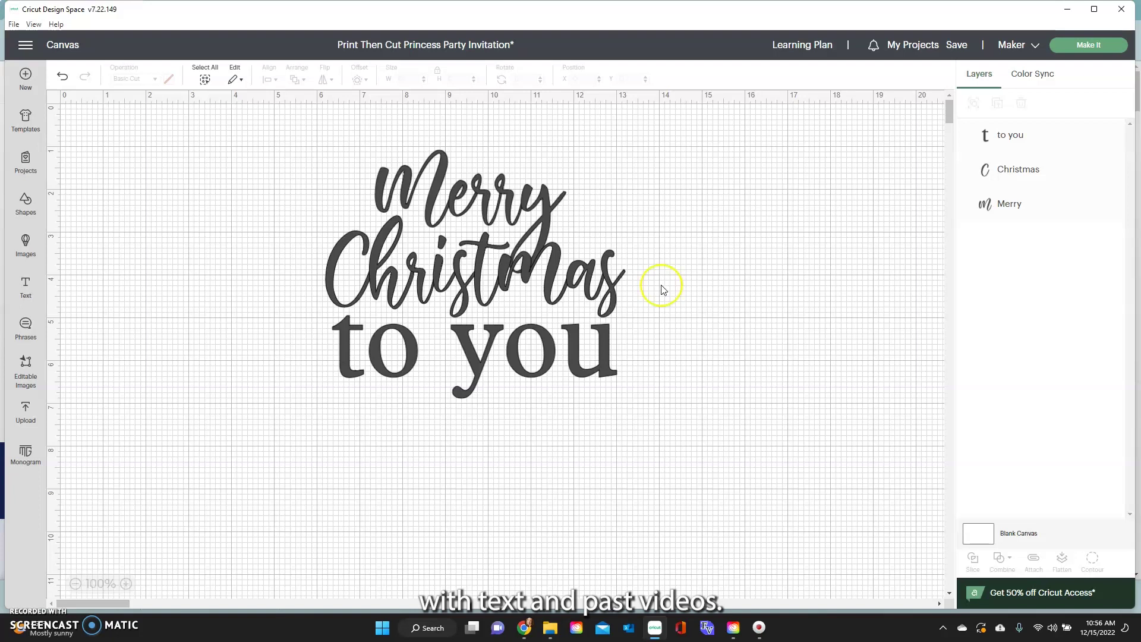
Step: Zoom in on the lettering and weld Merry into a single shape
left_click(484, 211)
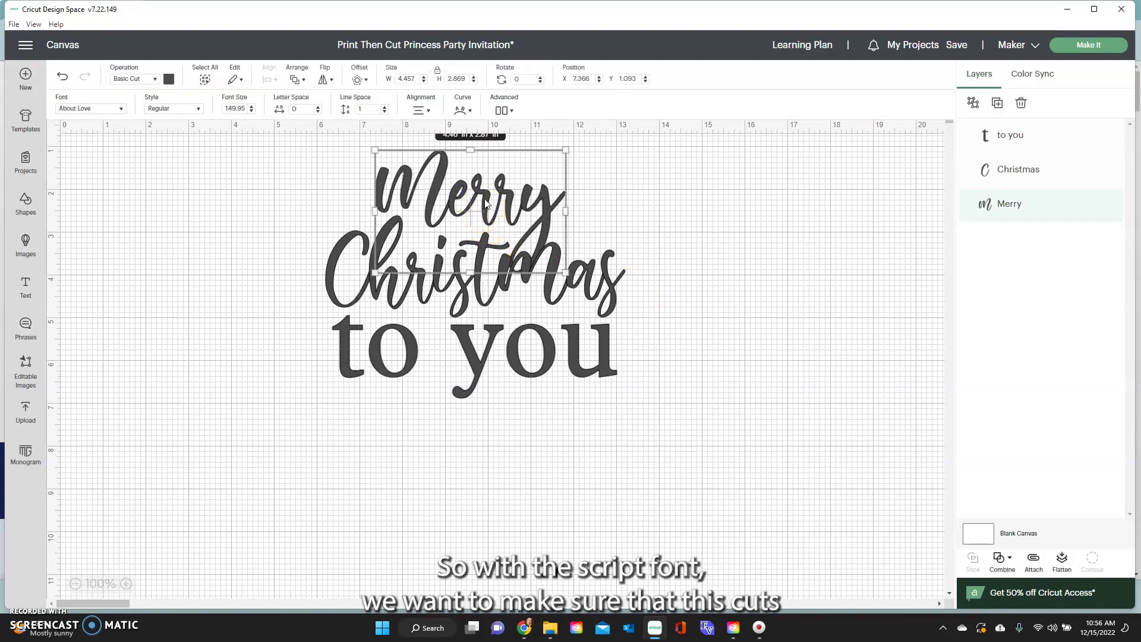
left_click(432, 220)
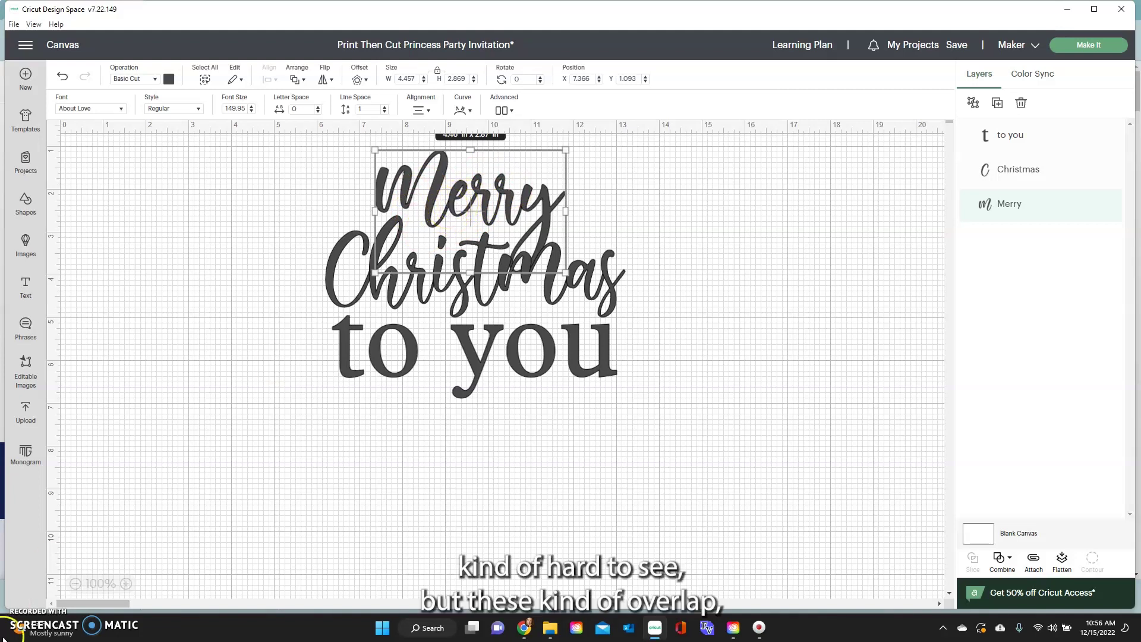
left_click(126, 582)
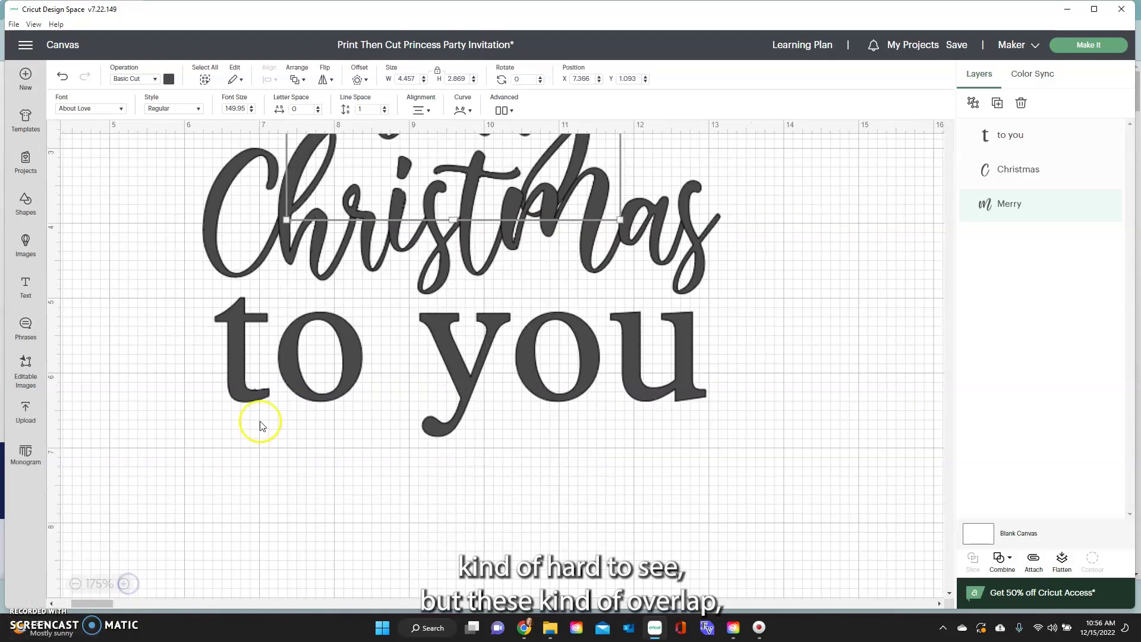
scroll(285, 374, "up", 3)
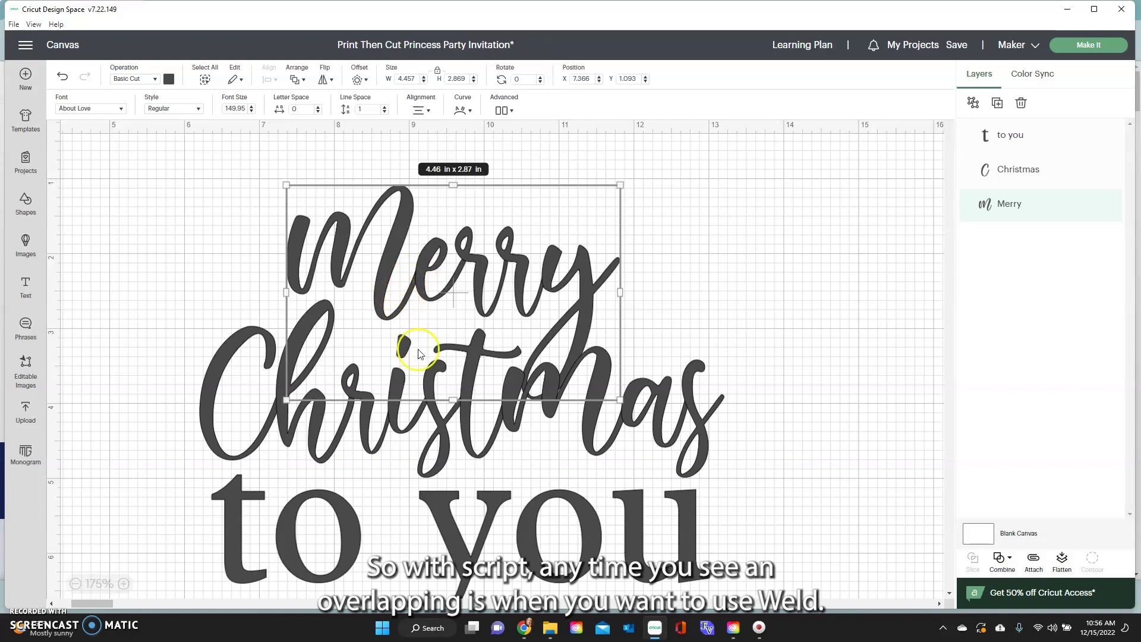
left_click(1001, 565)
left_click(1022, 463)
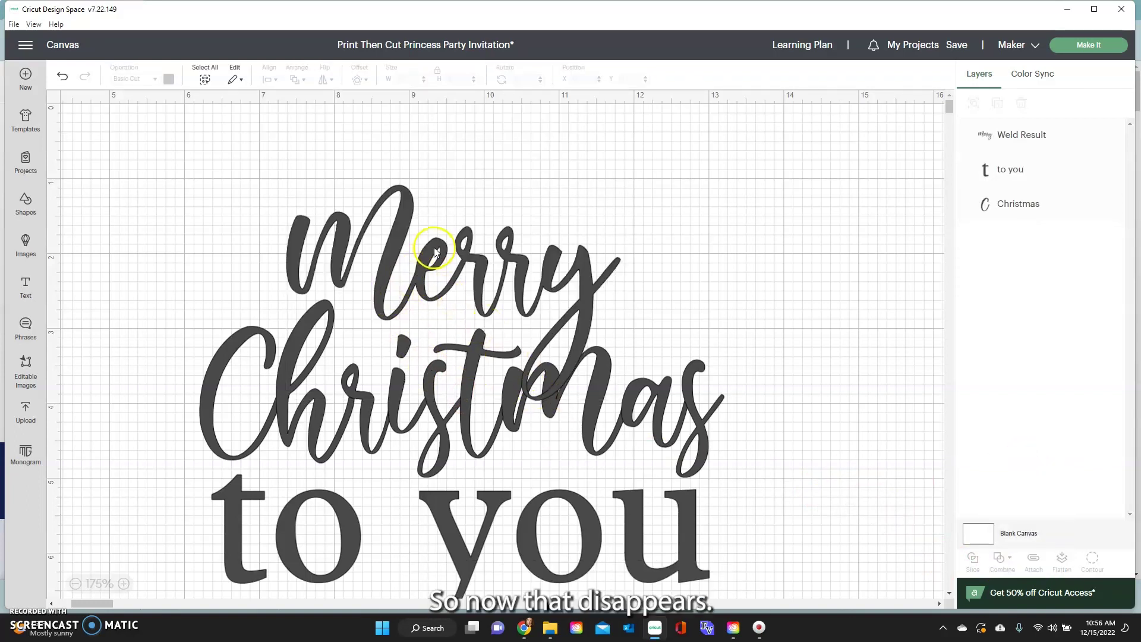
Step: Weld Christmas into its own shape, then move welded Merry down over it
left_click(469, 398)
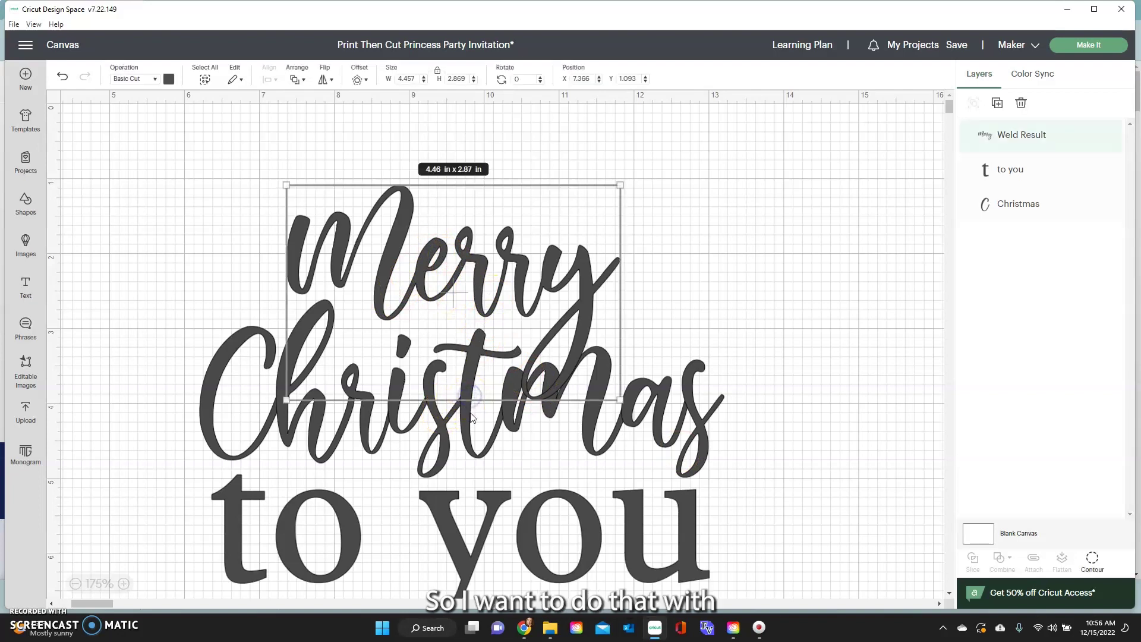
left_click(467, 420)
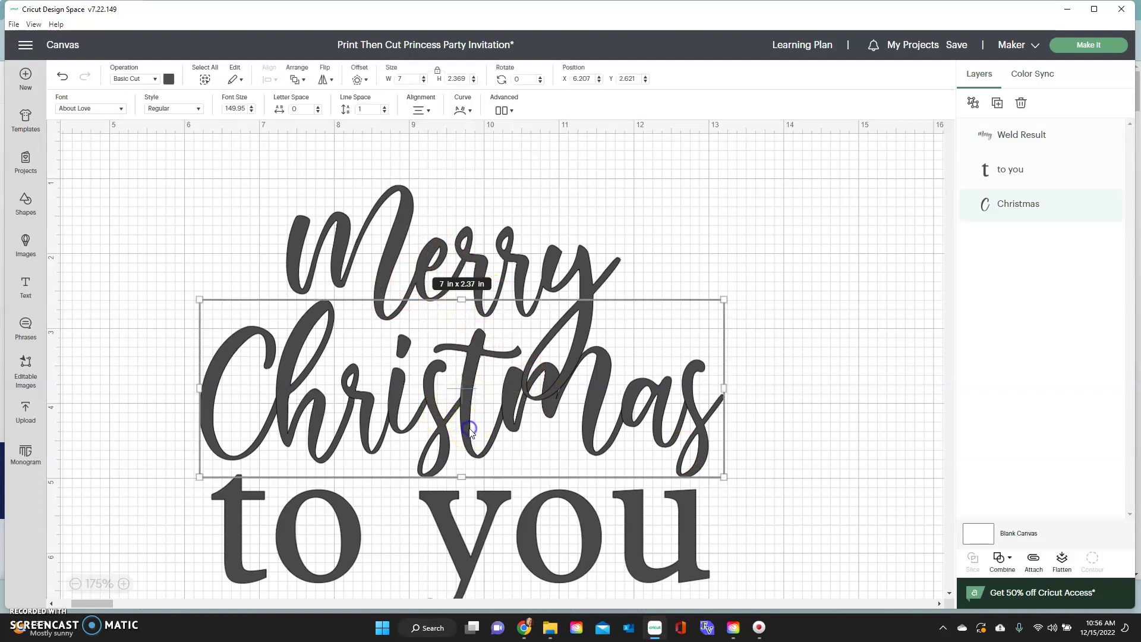
left_click(998, 559)
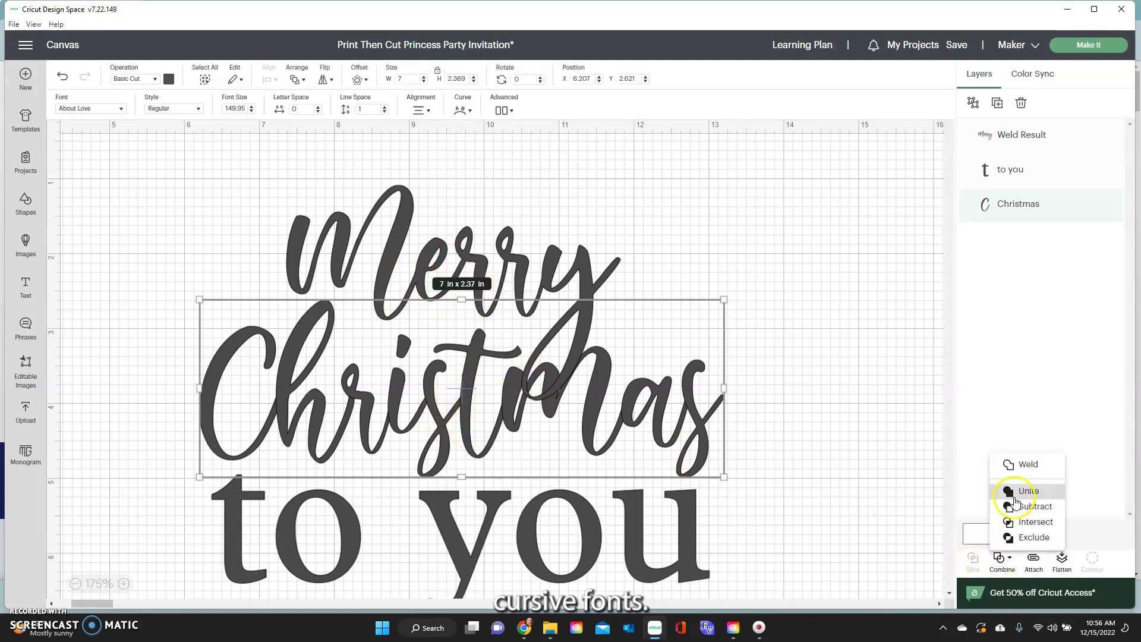
left_click(1028, 464)
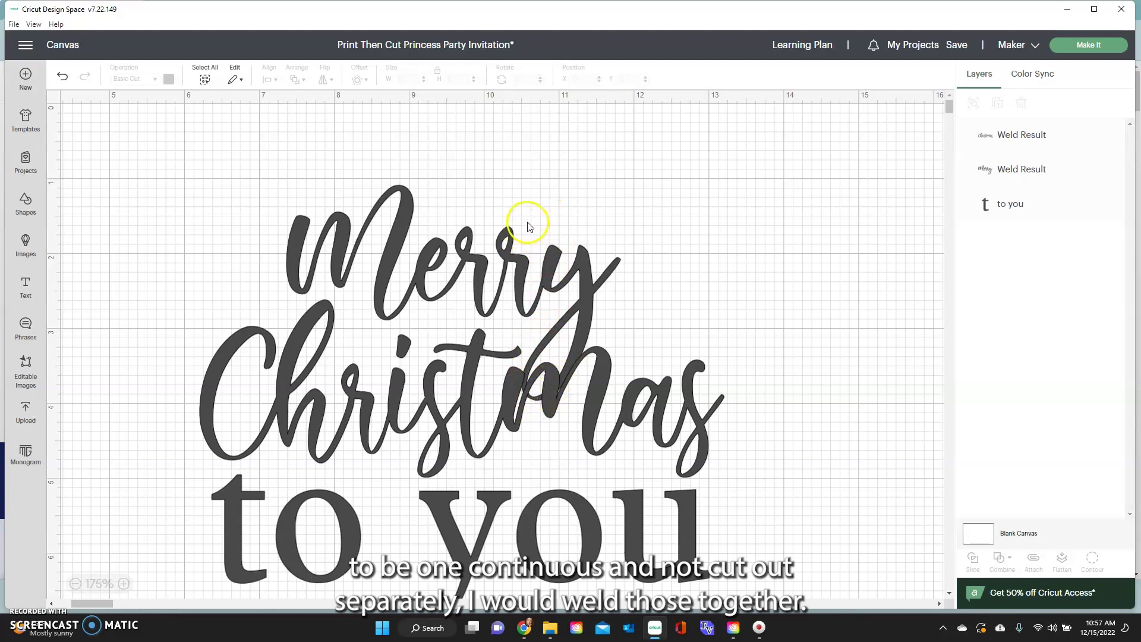
left_click_drag(528, 224, 551, 363)
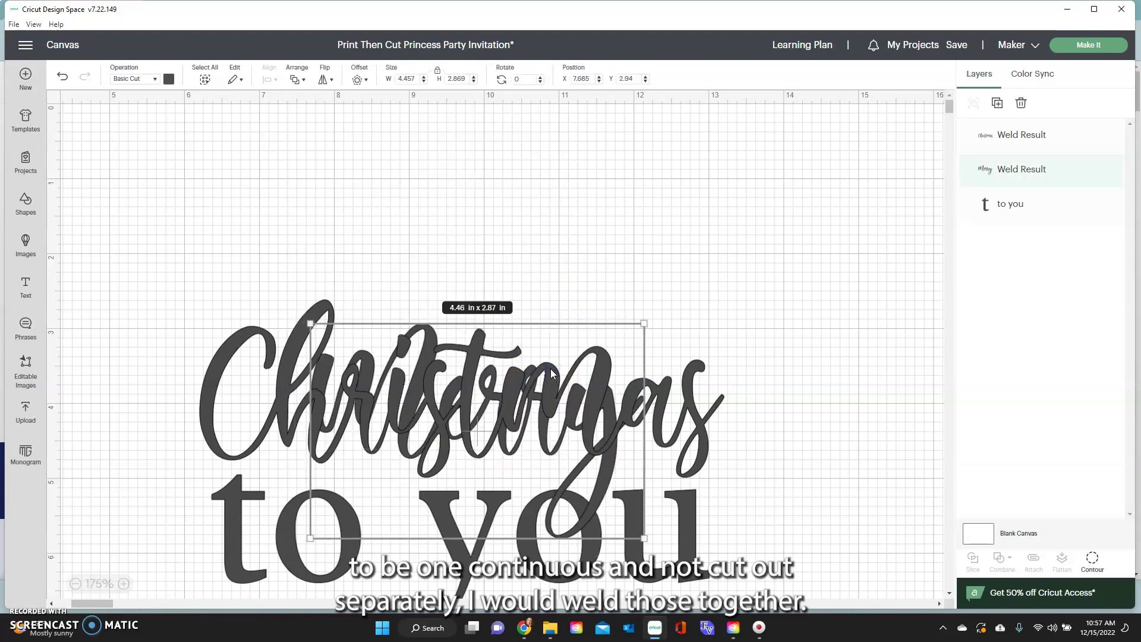
Step: Undo the move, weld Merry and Christmas together, and shift 'to you' up-left
key("ctrl+z")
left_click(707, 305)
left_click(277, 180)
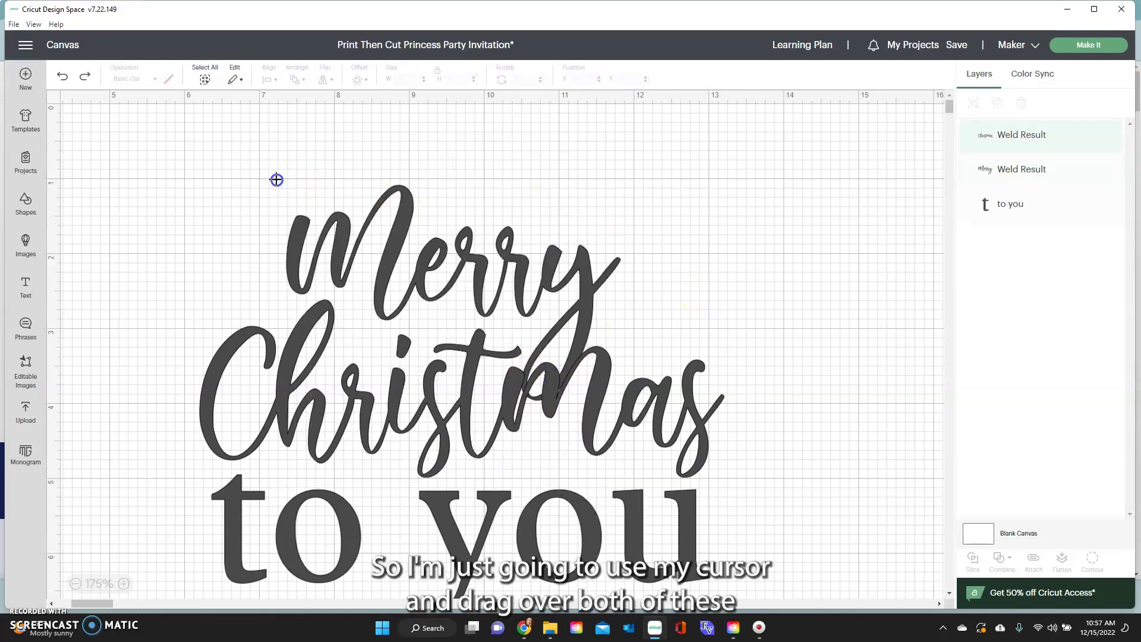
left_click_drag(306, 257, 565, 385)
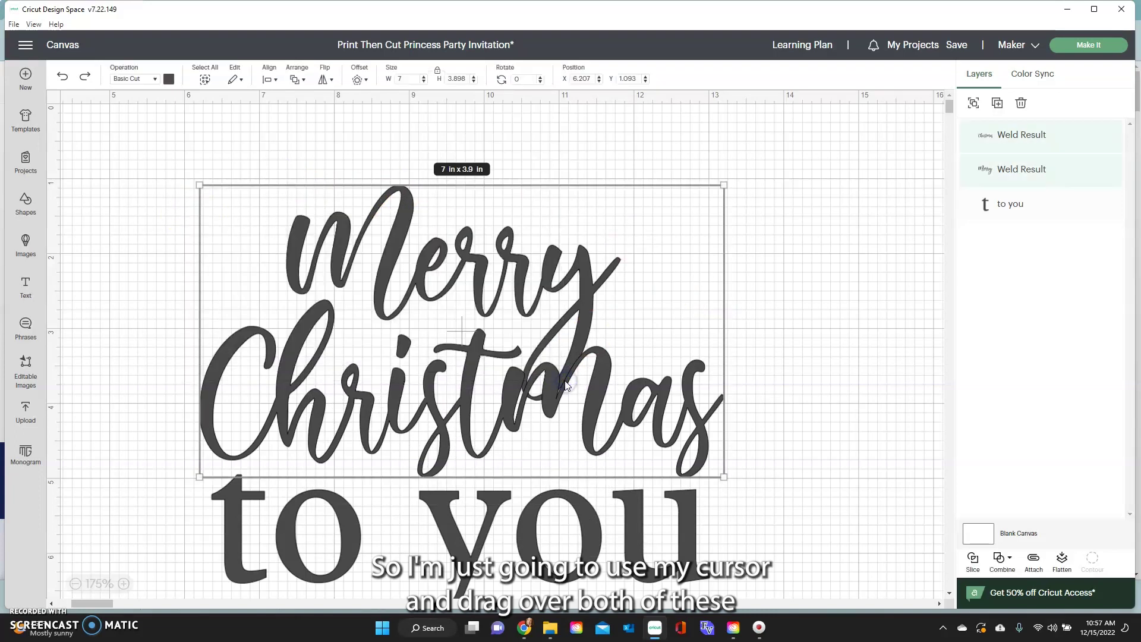
left_click(1003, 557)
left_click(1017, 465)
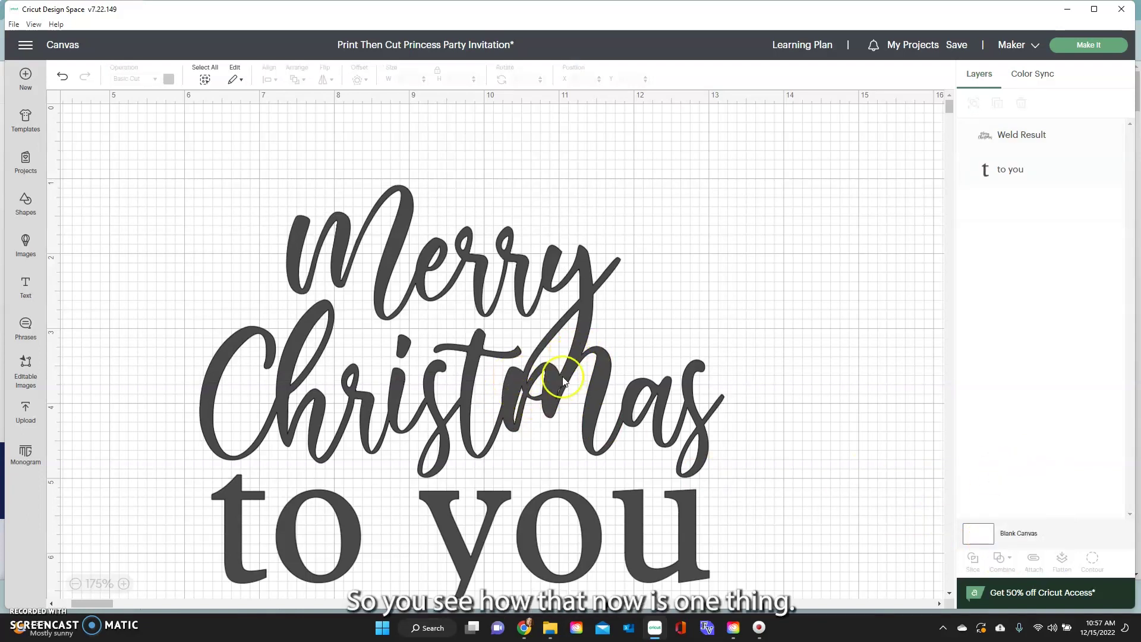
scroll(535, 391, "down", 3)
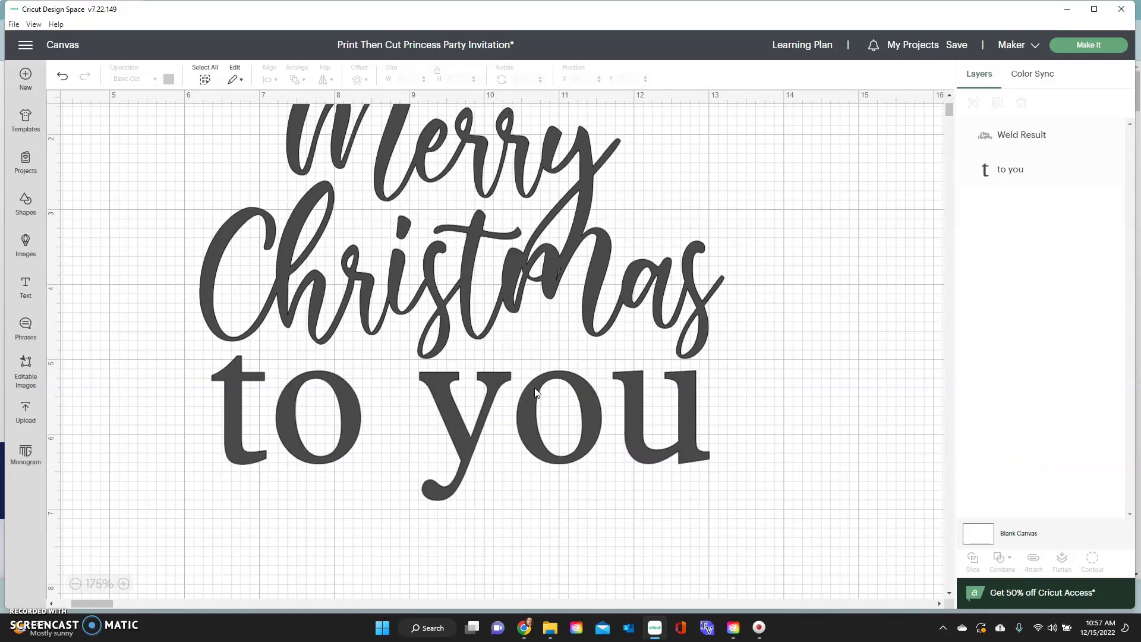
scroll(535, 398, "up", 1)
left_click_drag(513, 442, 500, 429)
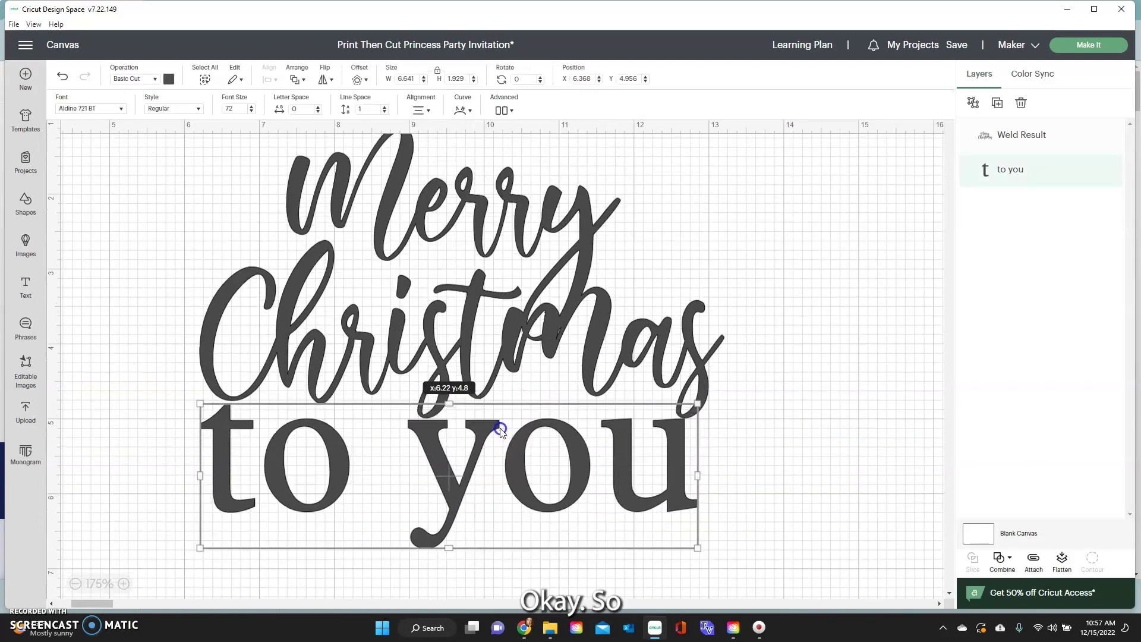
Step: Zoom out and reposition the Merry Christmas lettering and the 'to you' text
left_click(763, 310)
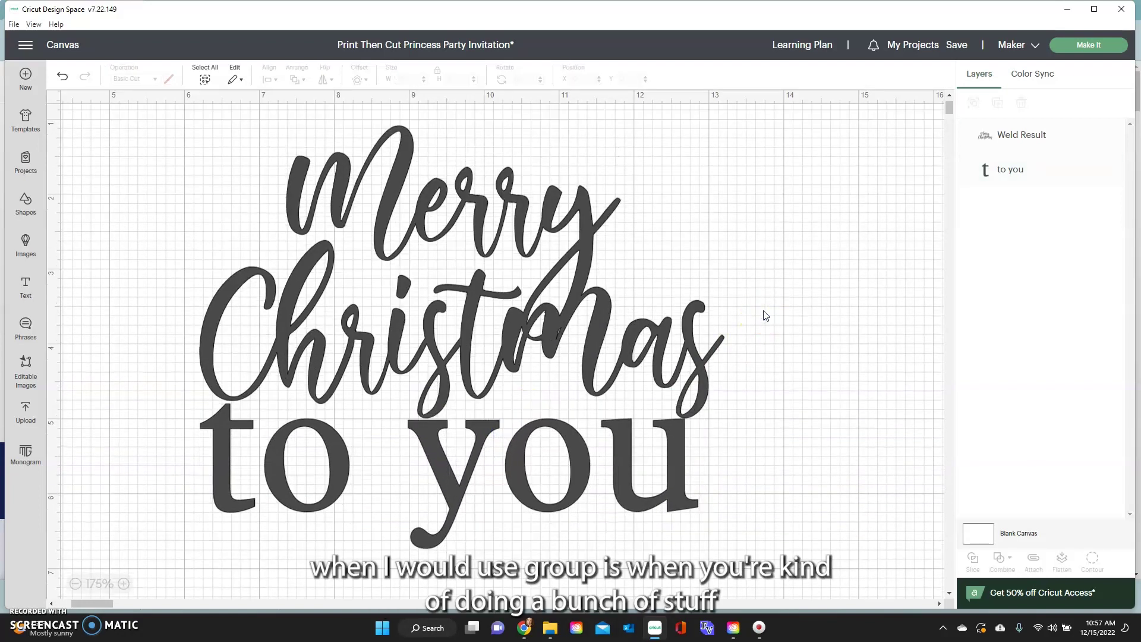
left_click(575, 322)
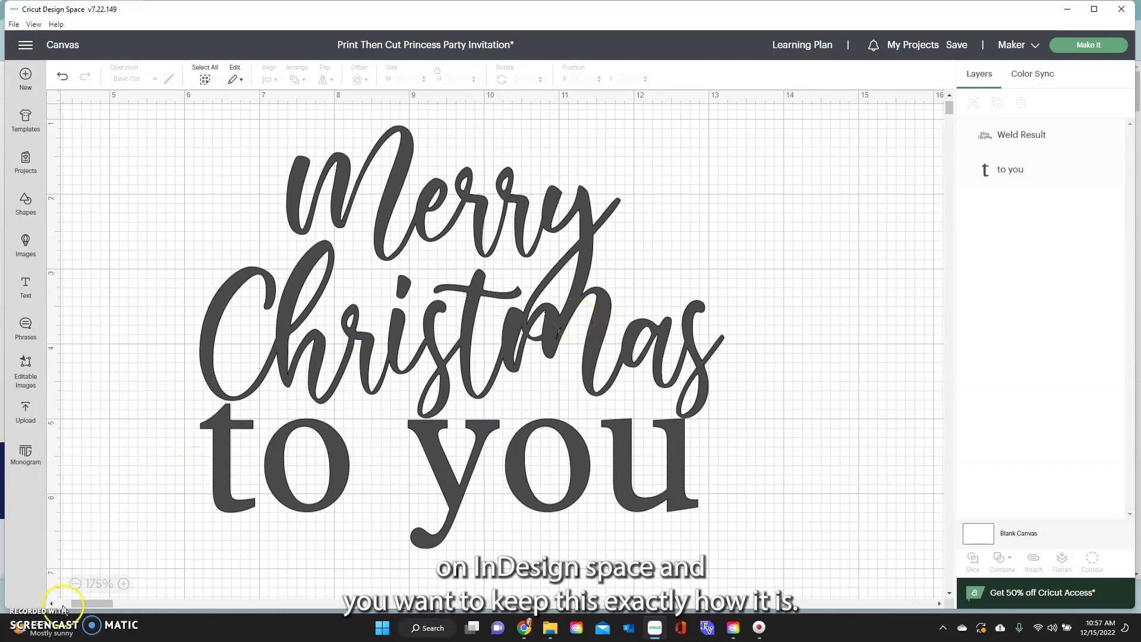
left_click(75, 584)
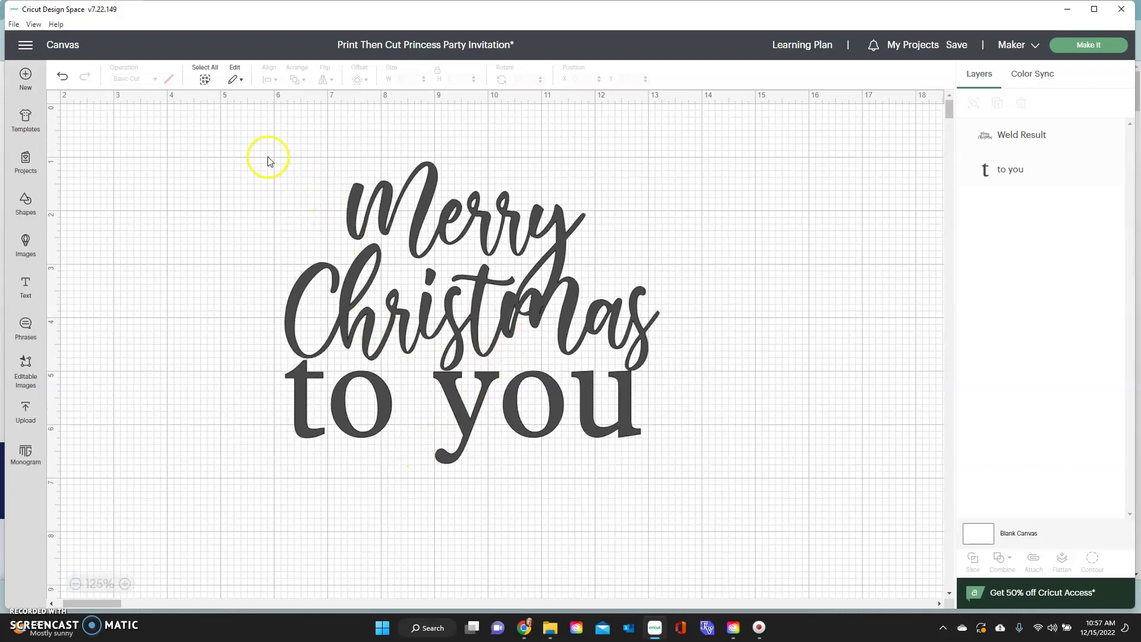
mouse_move(334, 324)
left_mouse_down()
mouse_move(364, 281)
mouse_move(365, 302)
mouse_move(338, 344)
mouse_move(331, 339)
left_mouse_up()
left_click(339, 413)
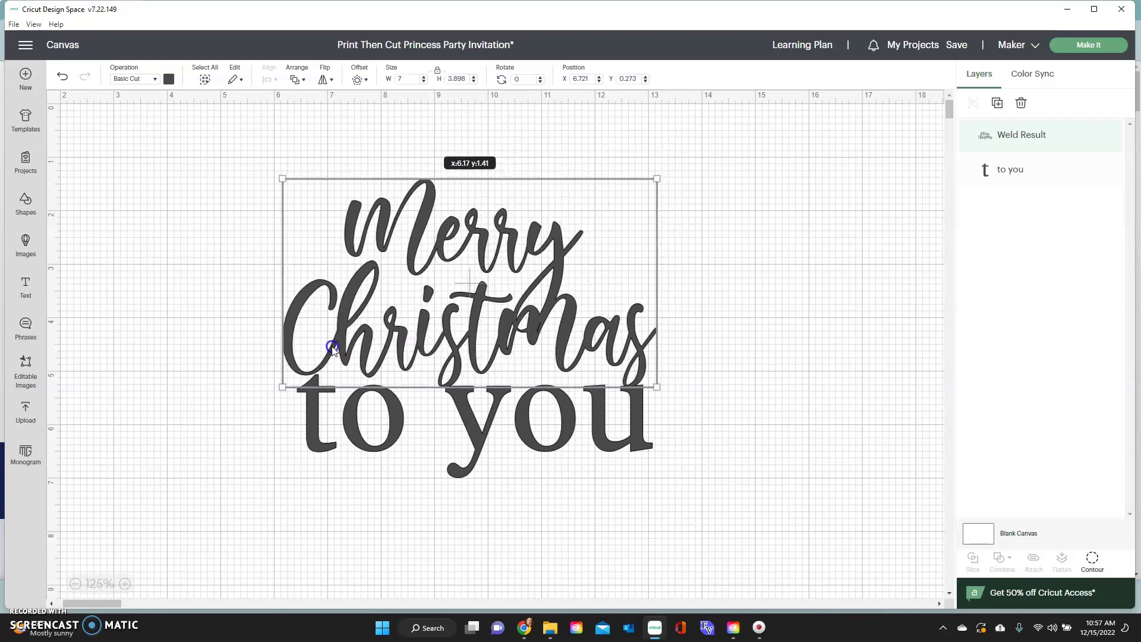
mouse_move(331, 415)
left_mouse_down()
mouse_move(359, 422)
mouse_move(320, 428)
left_mouse_up()
Step: Group the lettering with 'to you', lower it slightly, and preview it on the mat
left_click(287, 204)
left_click(220, 180)
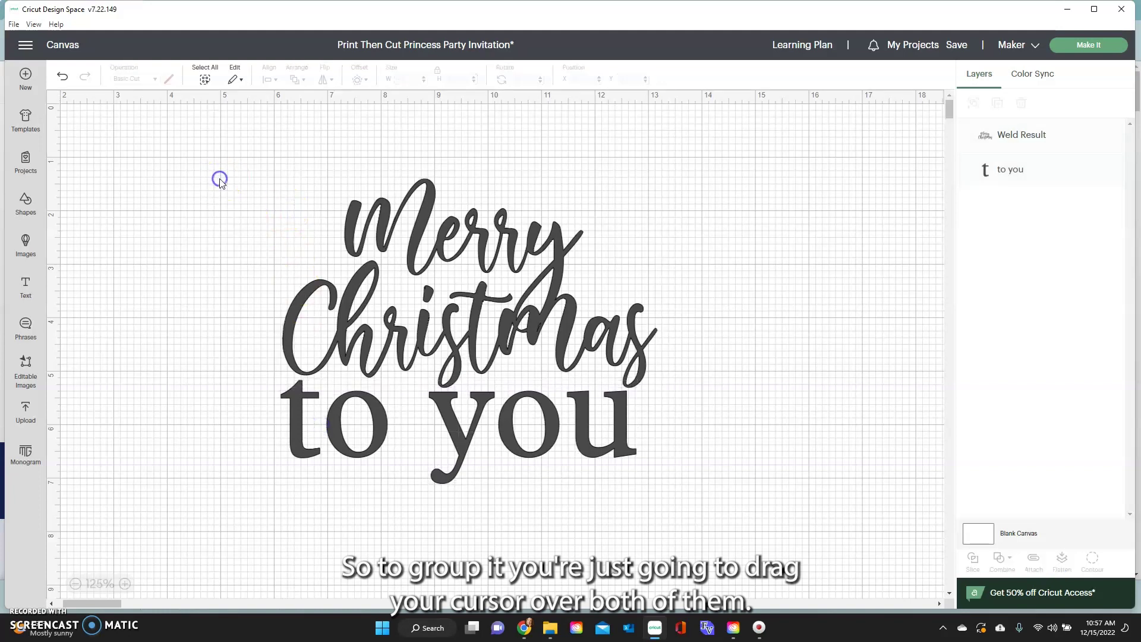
left_click_drag(232, 189, 662, 488)
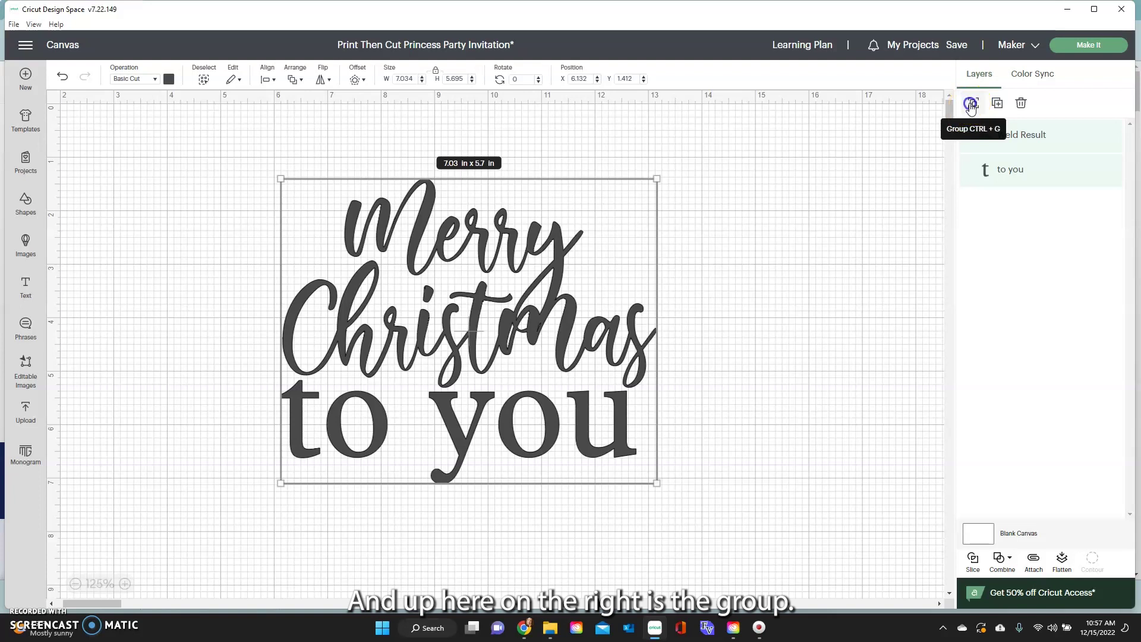
left_click(971, 105)
left_click_drag(535, 323, 566, 335)
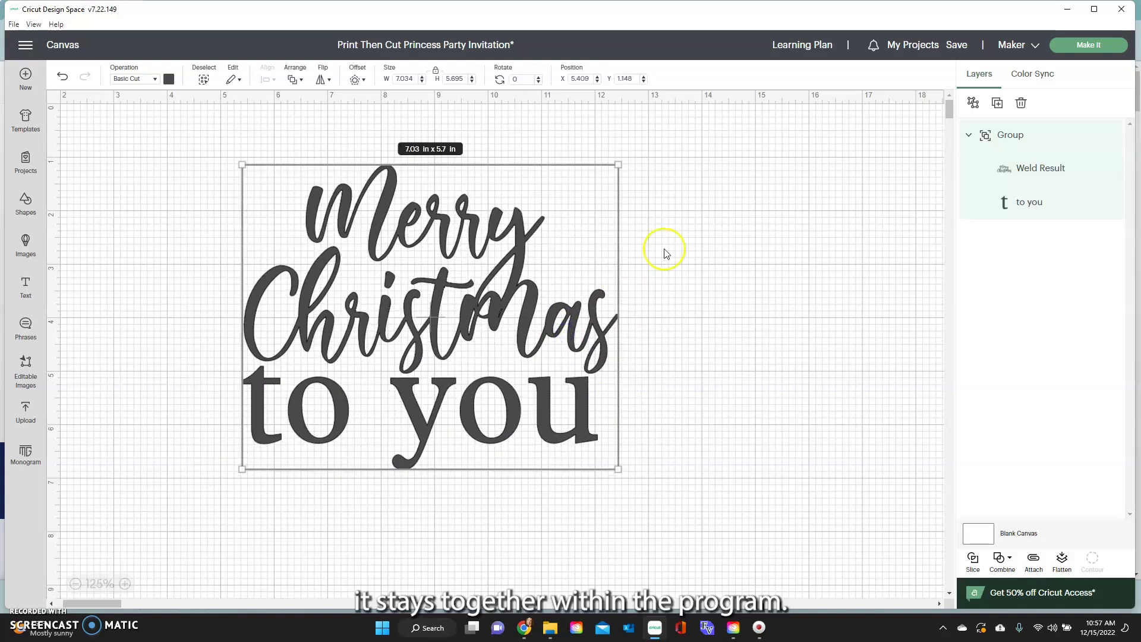
left_click(1087, 46)
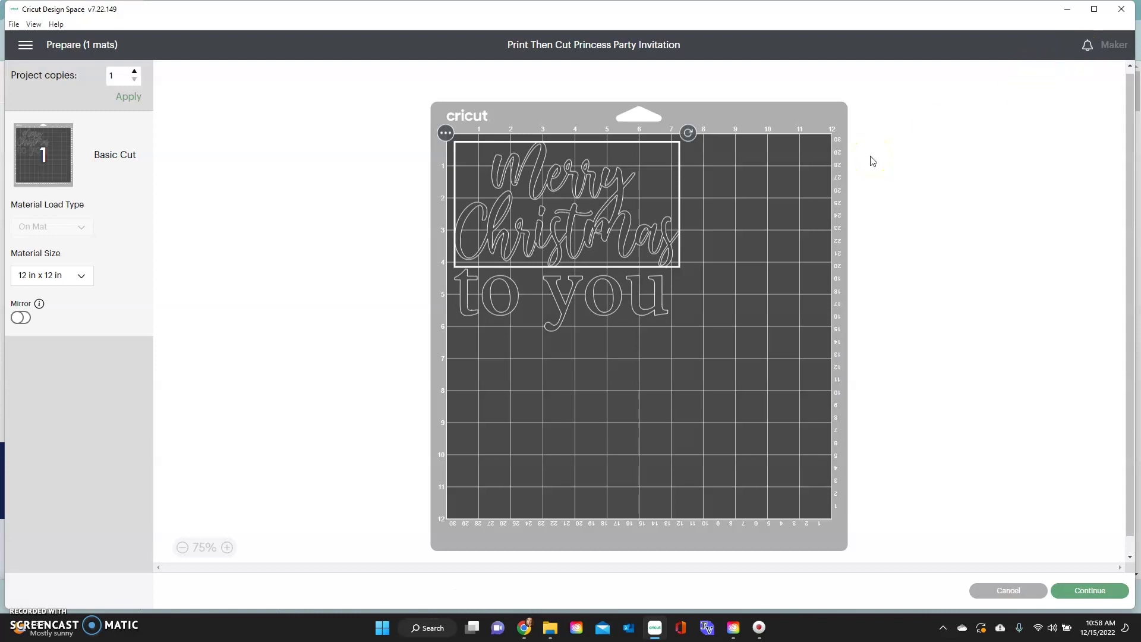
left_click(1016, 592)
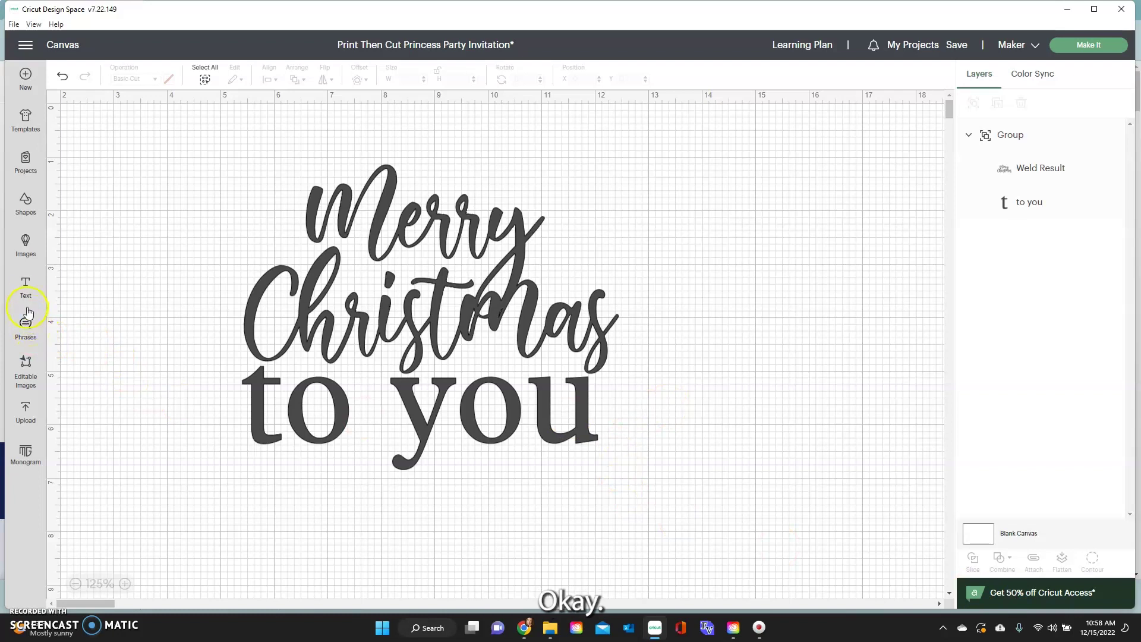
Step: Pick the wedding cake and diamond from All Images and add them to the canvas
left_click(32, 247)
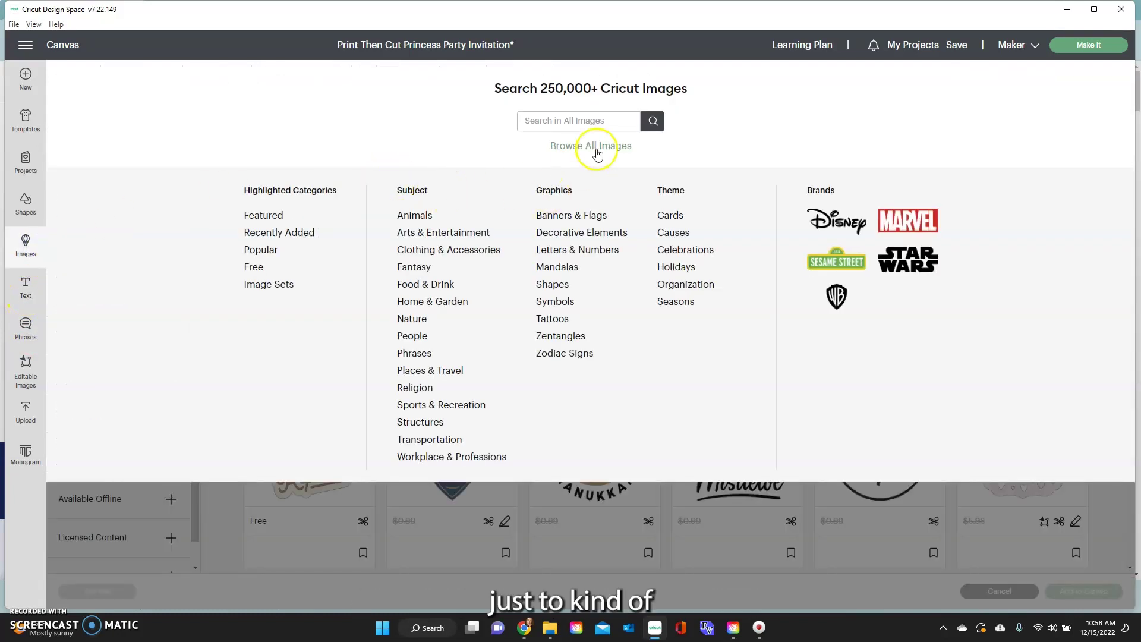
left_click(597, 153)
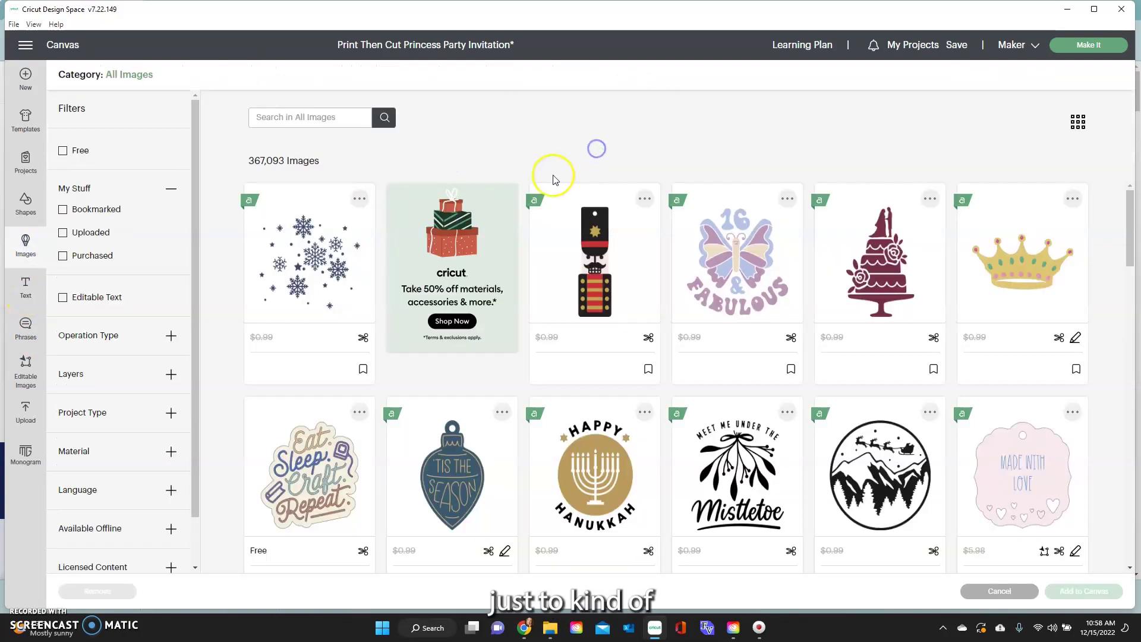
left_click(876, 242)
scroll(873, 364, "down", 6)
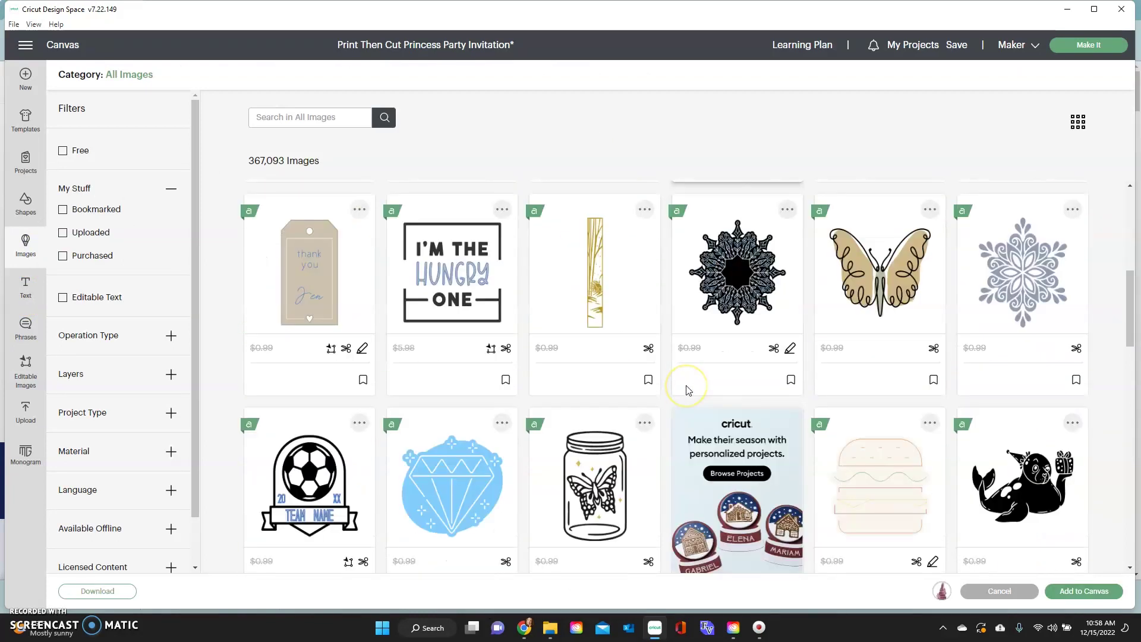
scroll(687, 389, "down", 2)
left_click(440, 369)
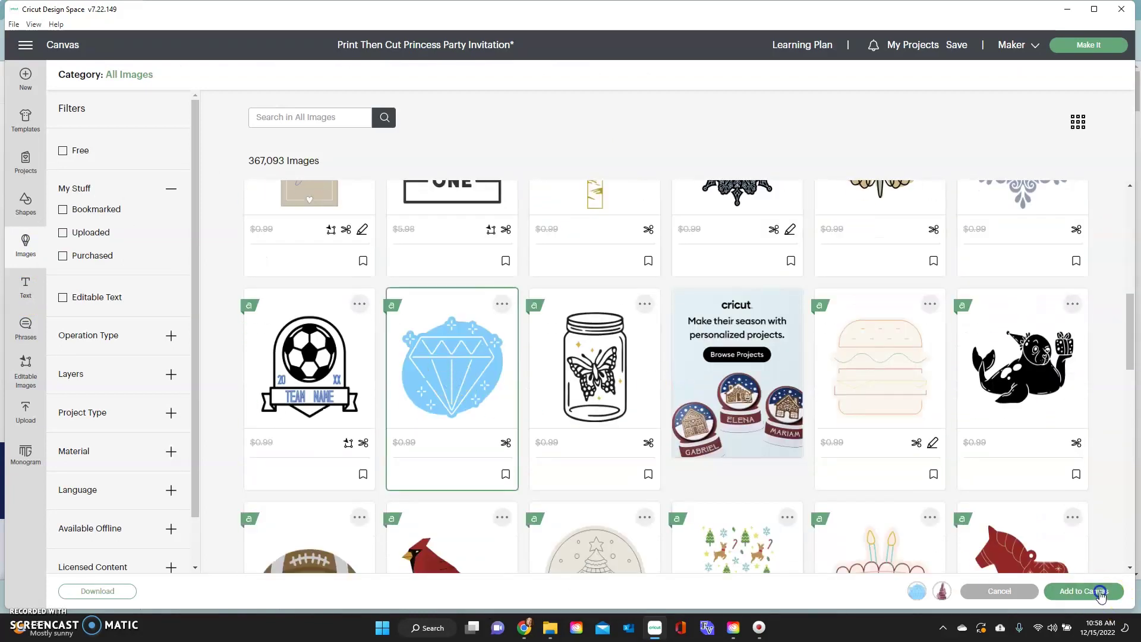
left_click(1099, 591)
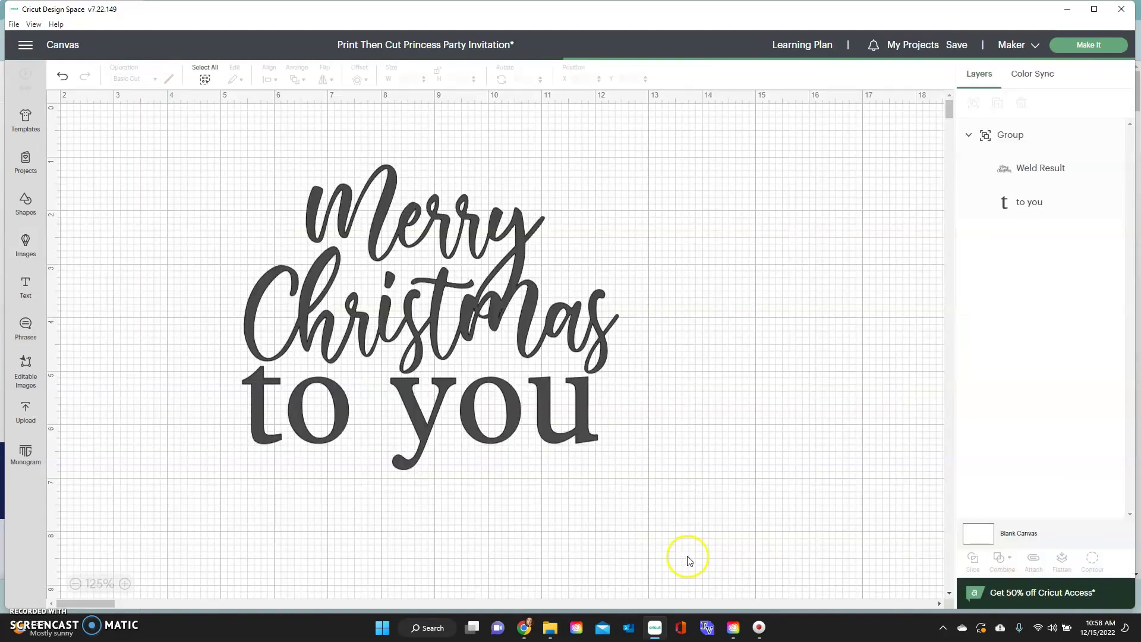
Step: Shrink and position the diamond, and move the wedding cake to the lower right
left_click_drag(230, 321, 628, 357)
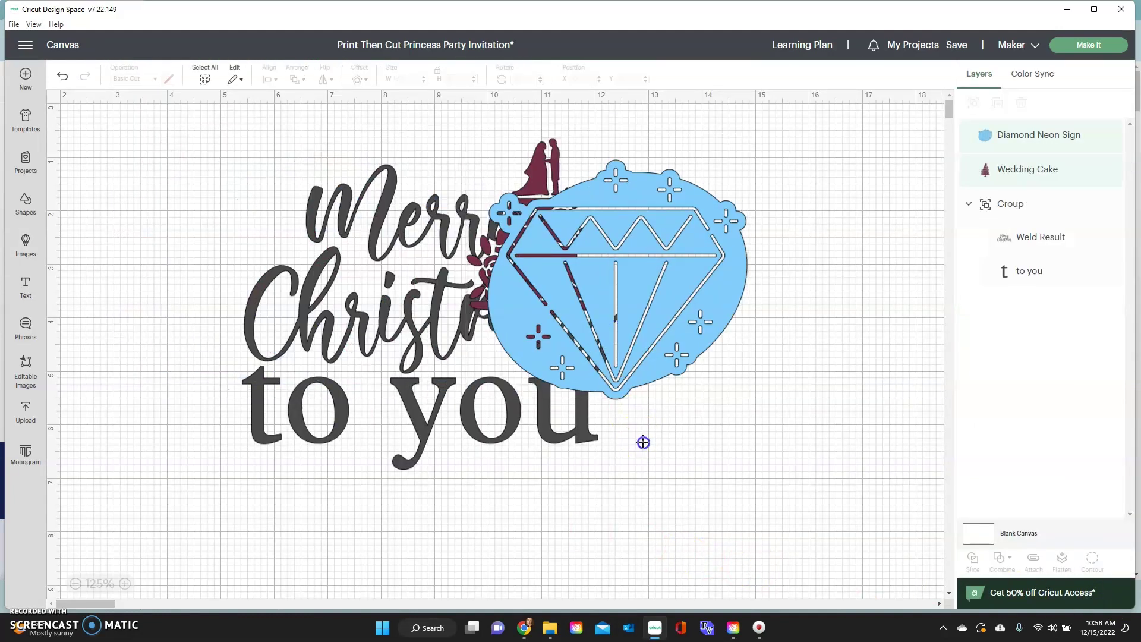
left_click_drag(643, 442, 690, 358)
left_click_drag(687, 245, 709, 255)
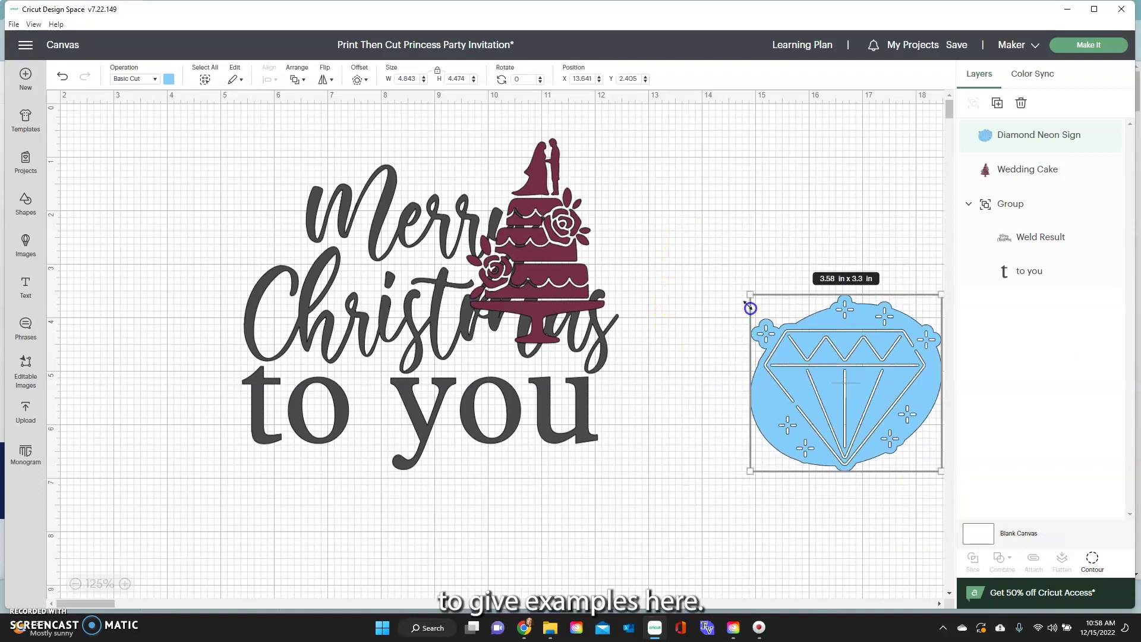
left_click_drag(802, 362, 716, 262)
left_click_drag(523, 249, 845, 462)
left_click_drag(743, 315, 716, 268)
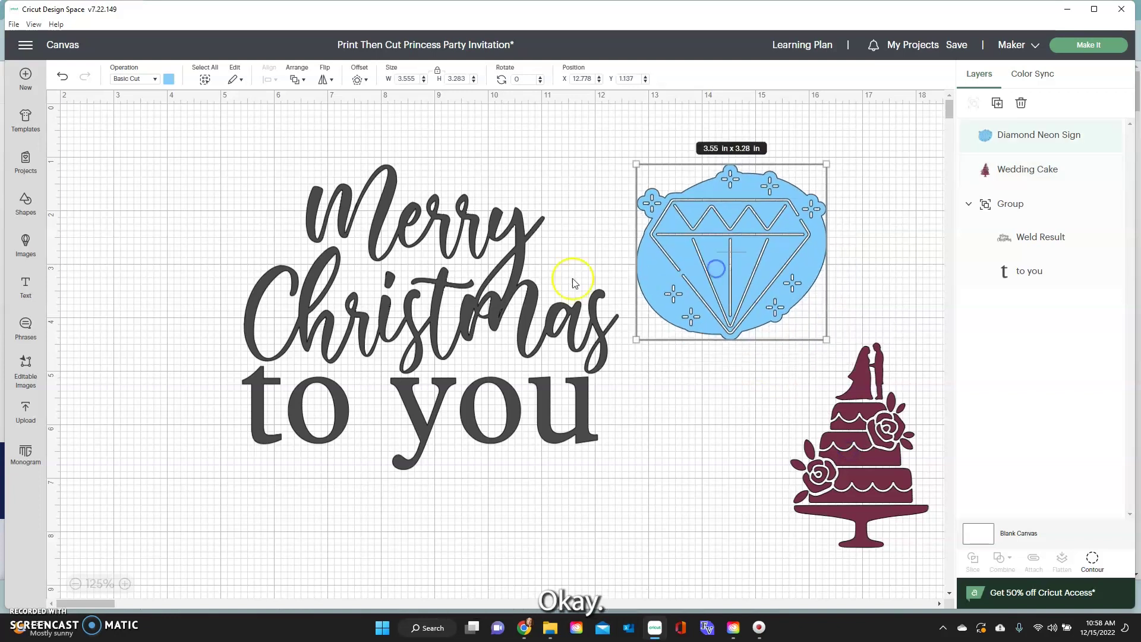
Step: Recolour both the diamond and the wedding cake dark grey
left_click(168, 79)
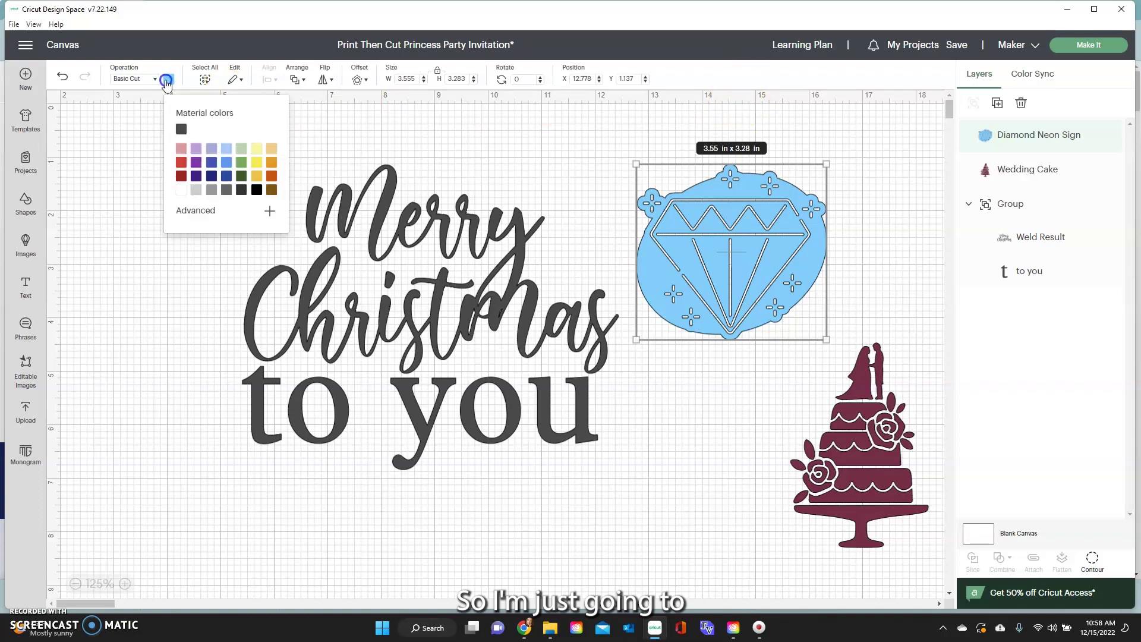
left_click(180, 128)
left_click(864, 461)
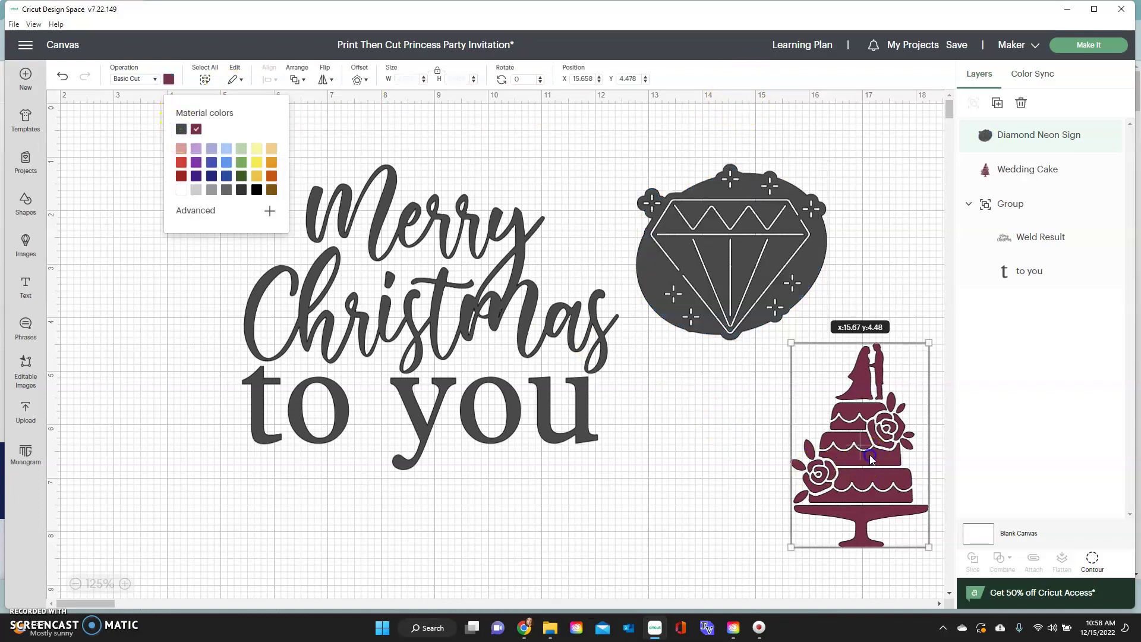
left_click(169, 79)
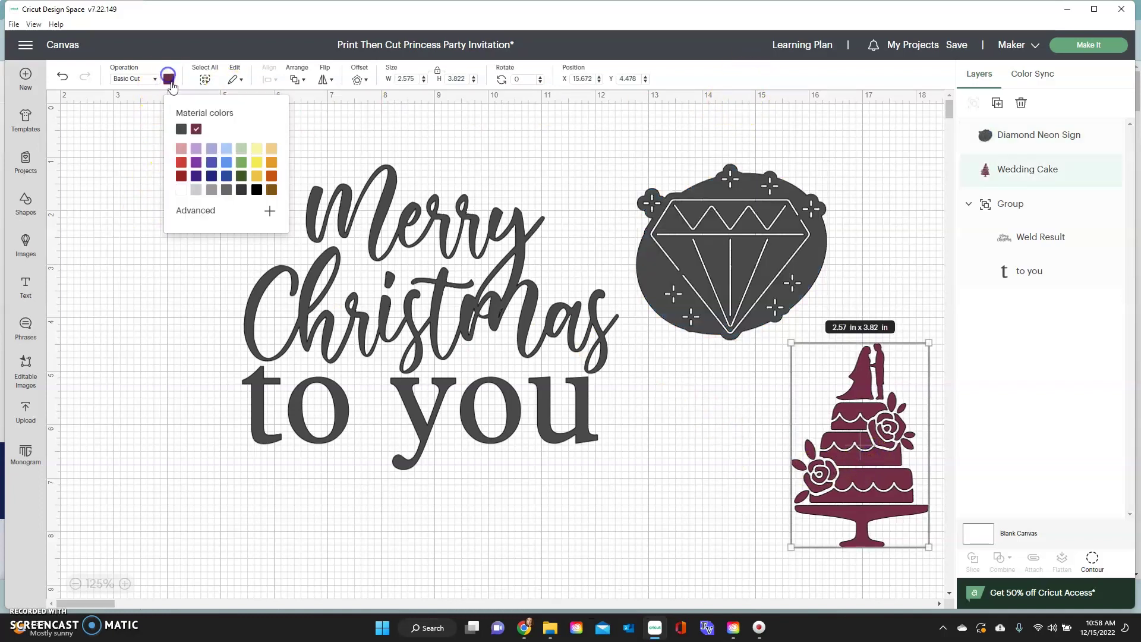
left_click(182, 128)
left_click(662, 490)
Step: Move the wedding cake near the diamond and nudge the Merry Christmas group up
left_click_drag(819, 429, 475, 376)
left_click_drag(402, 293, 271, 308)
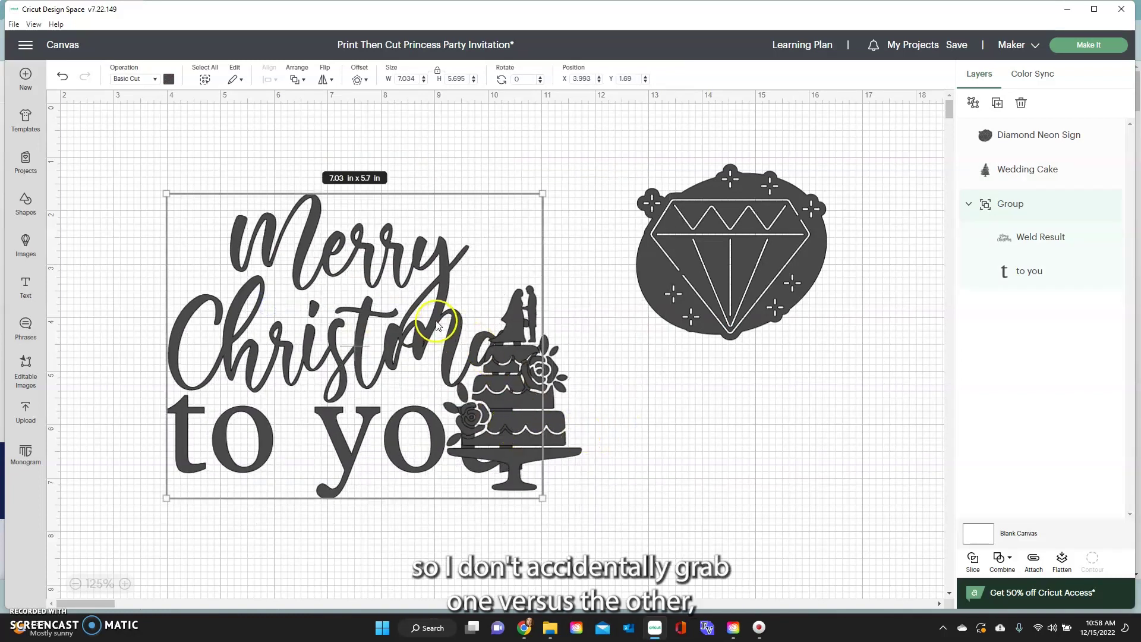
left_click_drag(555, 420, 657, 425)
left_click_drag(438, 365, 427, 323)
left_click(1087, 52)
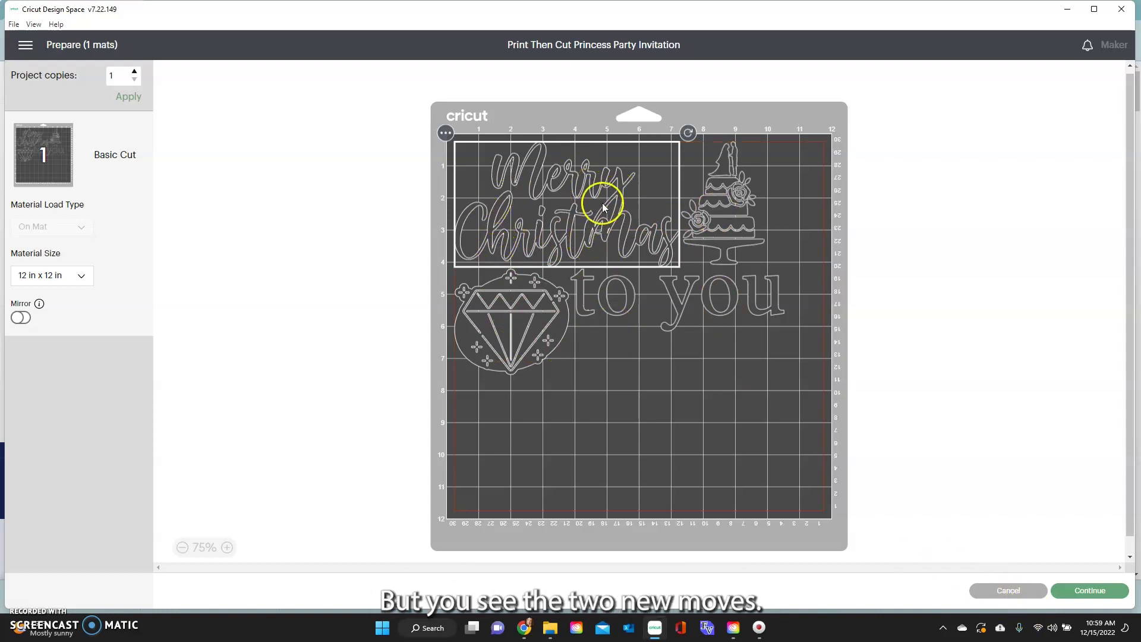
left_click(1003, 592)
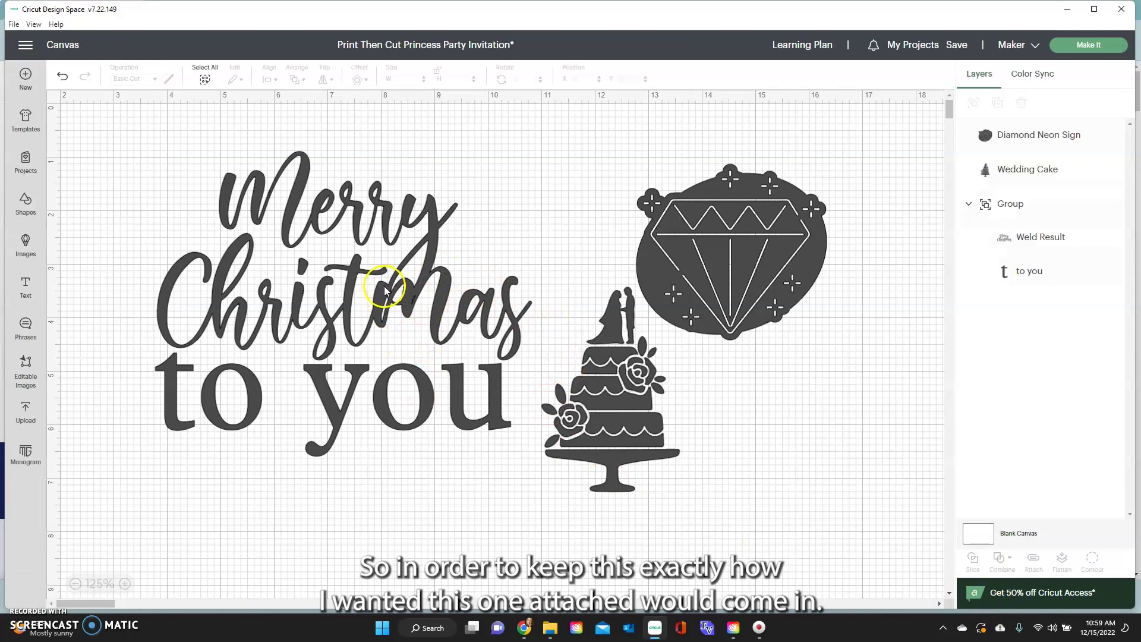
Step: Attach the Merry Christmas to you group and check its layout in the mat preview
left_click(224, 186)
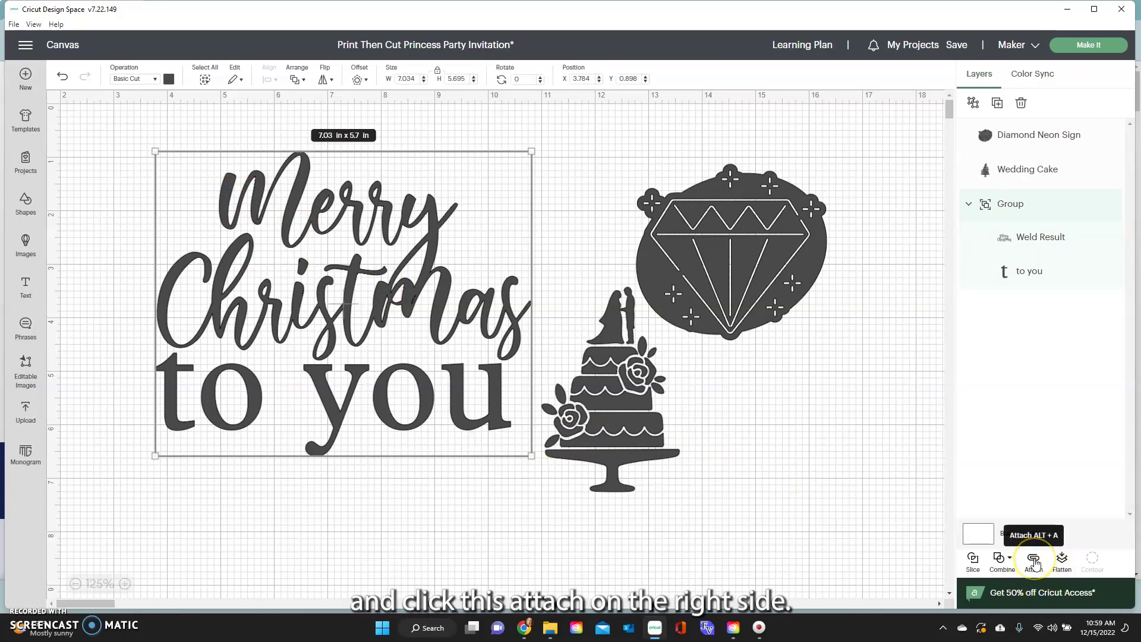
left_click(1034, 561)
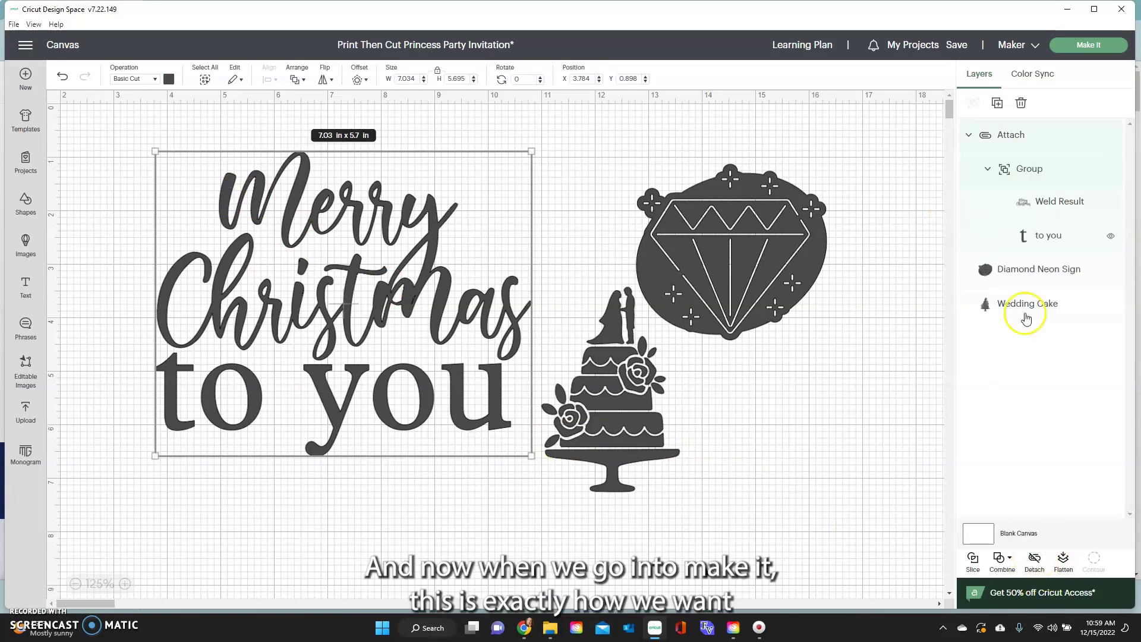
left_click(1069, 45)
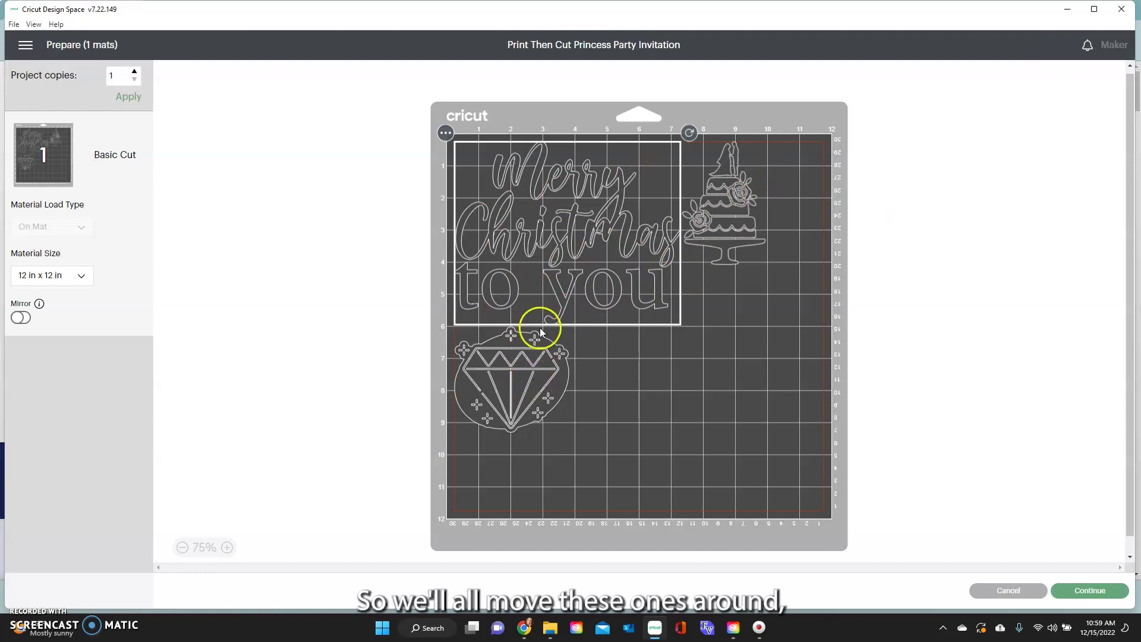
left_click(1009, 591)
Step: Place the wedding cake below 'to you' and shrink the diamond to about 1.35 by 1.25 in
left_click_drag(588, 422, 351, 490)
left_click_drag(482, 300, 562, 291)
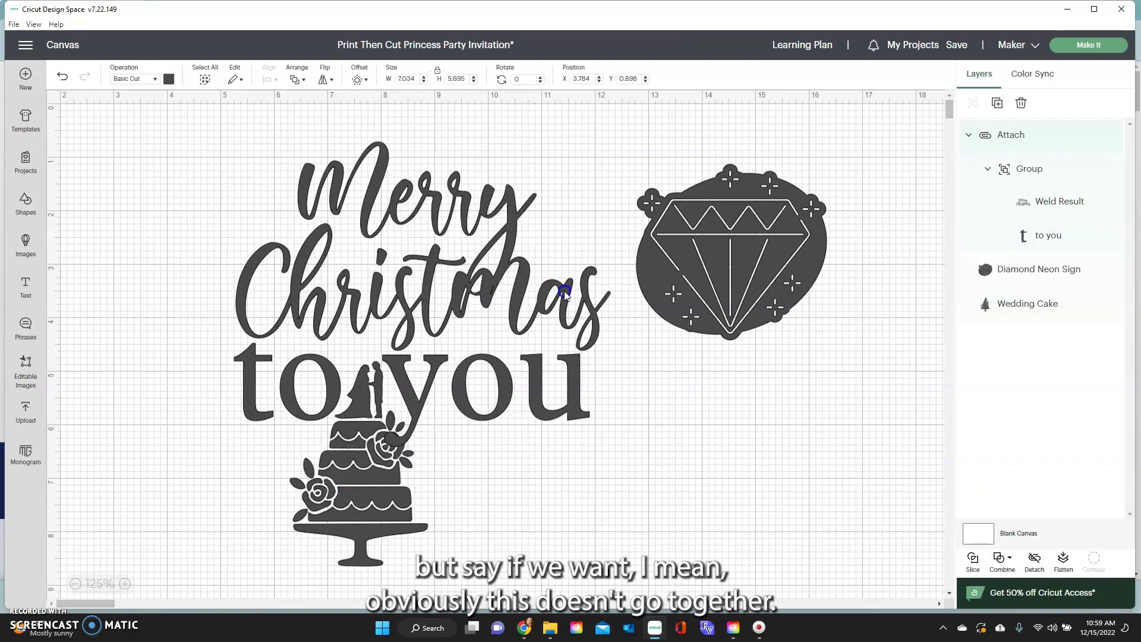
left_click_drag(324, 492, 340, 525)
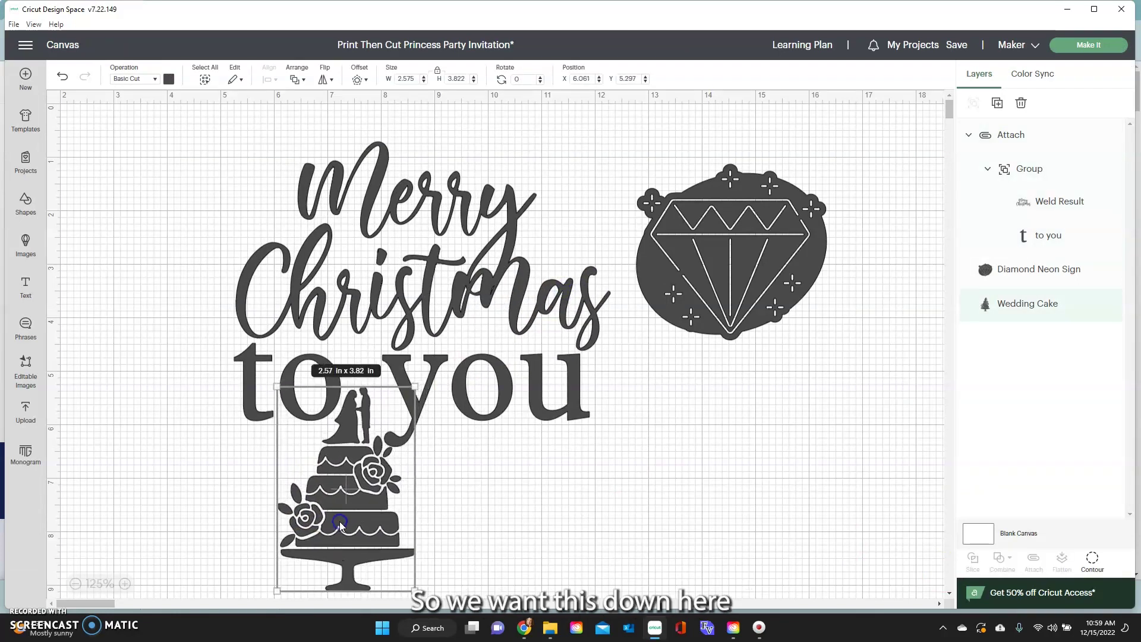
left_click(727, 259)
left_click_drag(828, 333, 713, 234)
left_click_drag(656, 206, 569, 233)
left_click(743, 183)
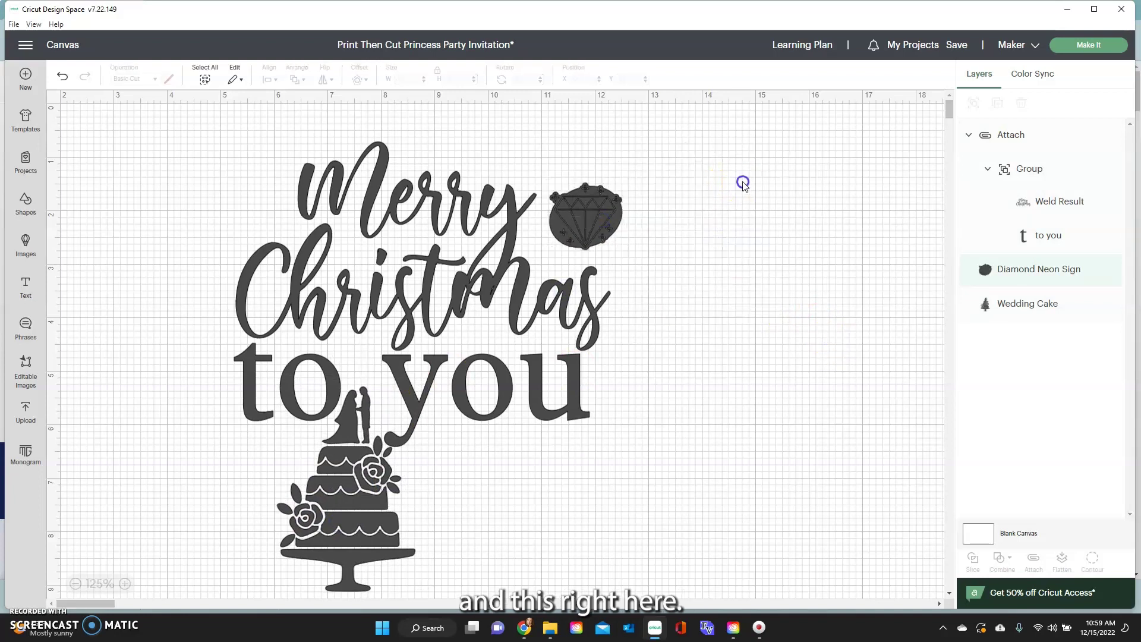
Step: Select everything, attach all pieces together, and preview the layout on the mat
left_click(205, 82)
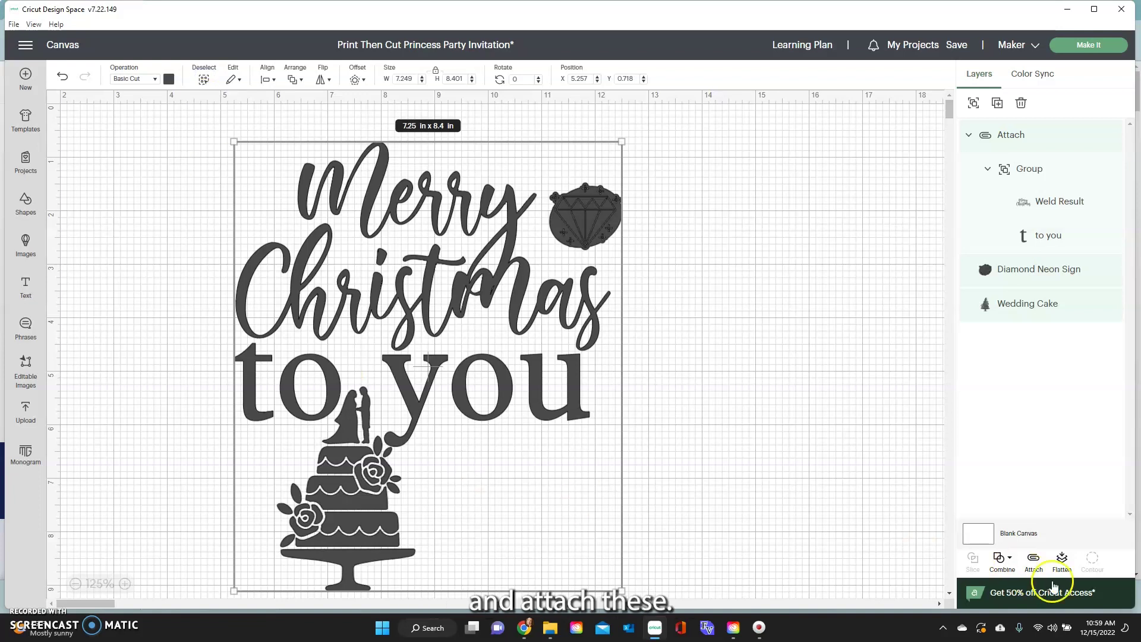
left_click(1035, 565)
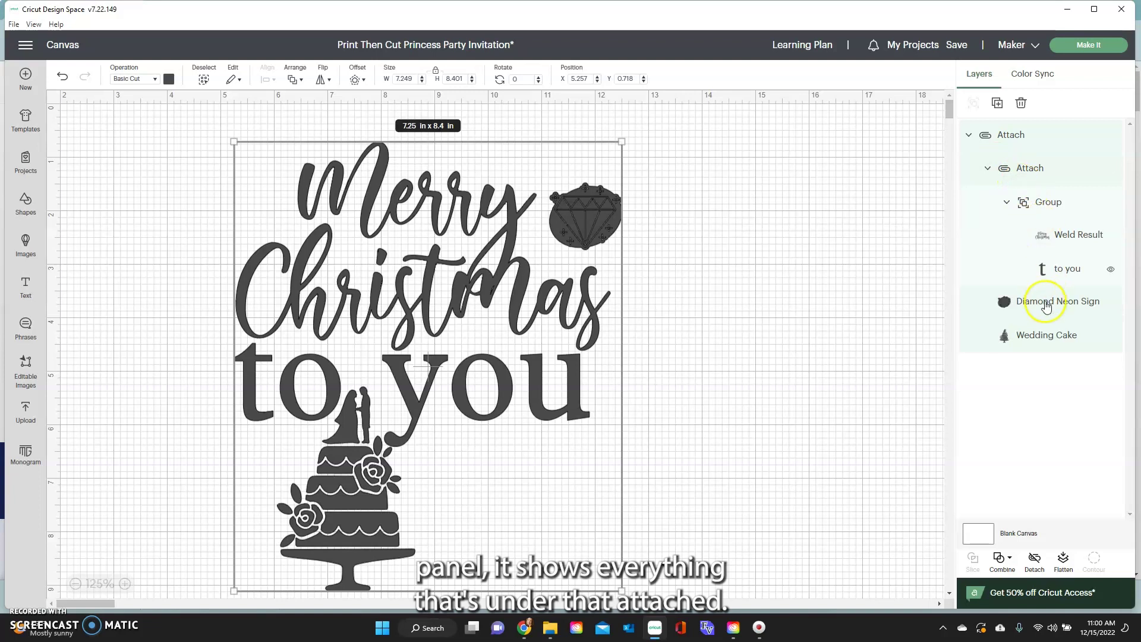
left_click(1068, 47)
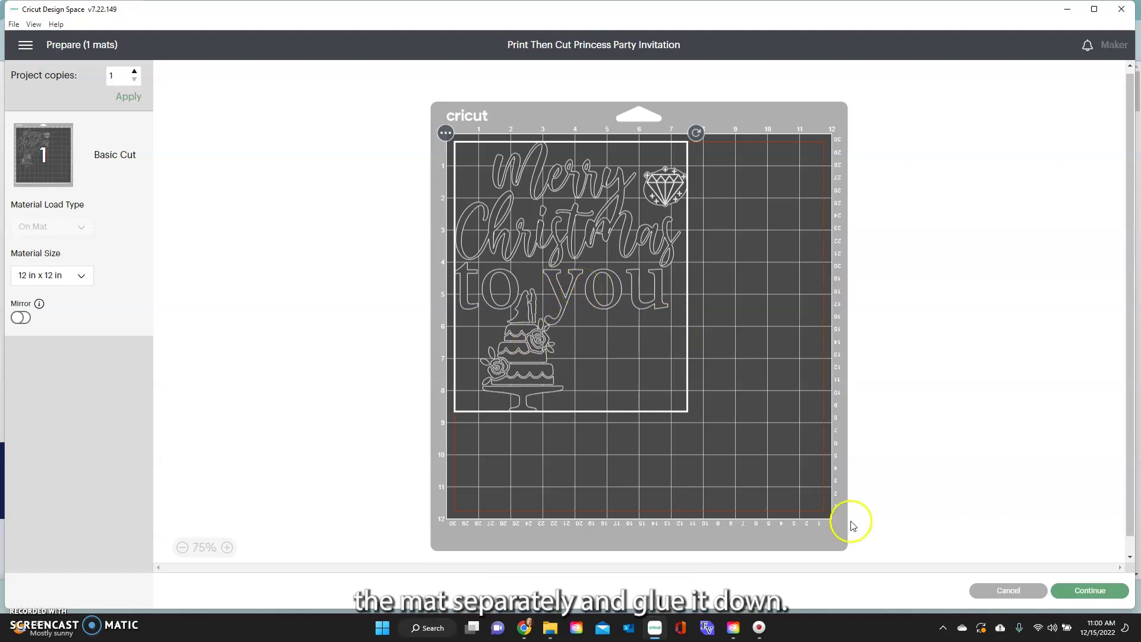
left_click(1016, 590)
Step: Shrink the attached Merry Christmas design to about 4.85 x 5.62 in, shift it left, then delete it
left_click(490, 334)
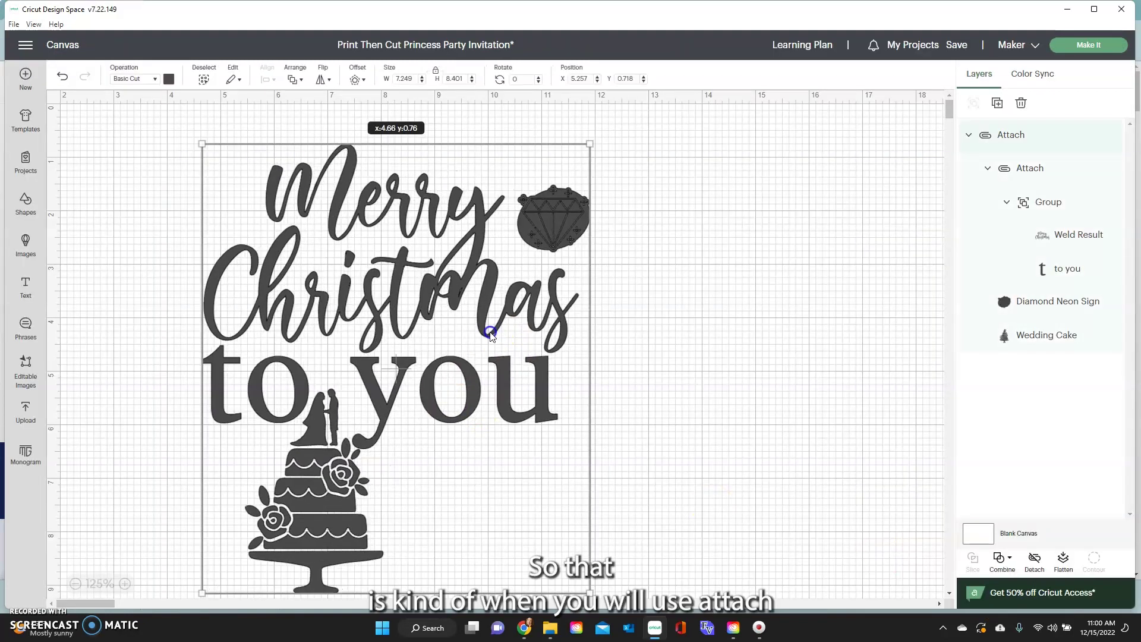
left_click_drag(491, 334, 491, 337)
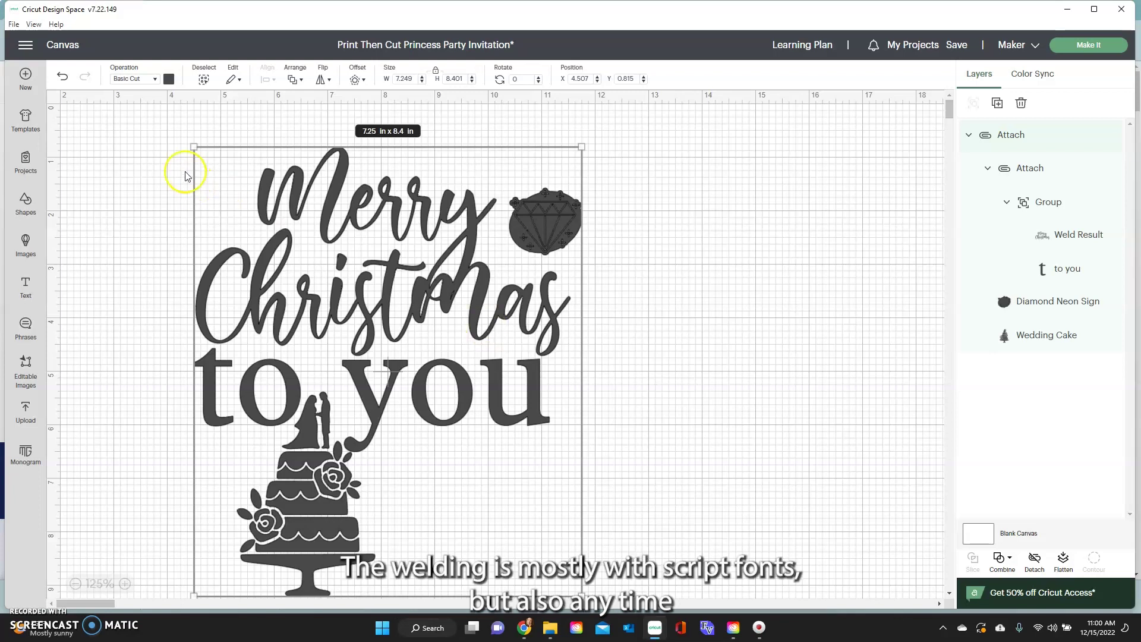
left_click_drag(194, 147, 323, 305)
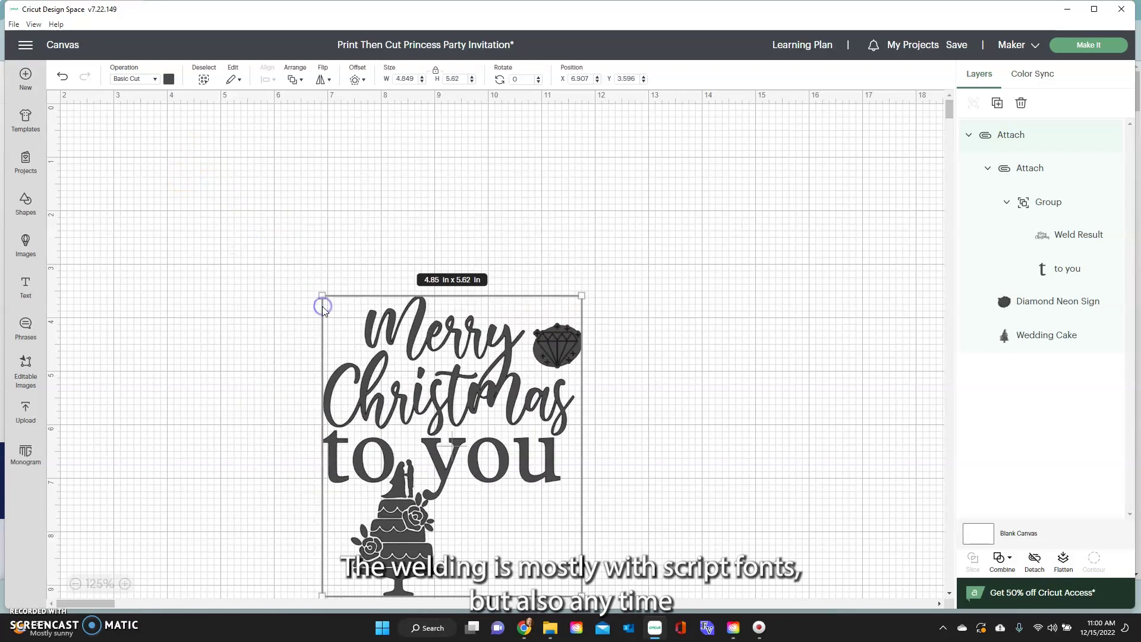
left_click_drag(385, 354, 301, 404)
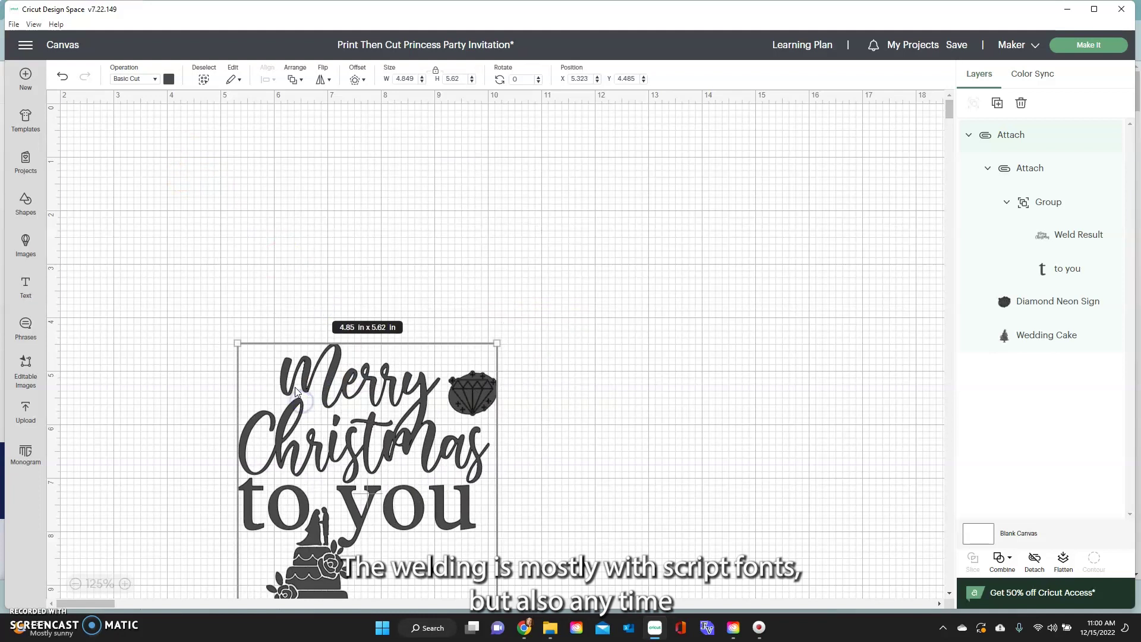
key("Delete")
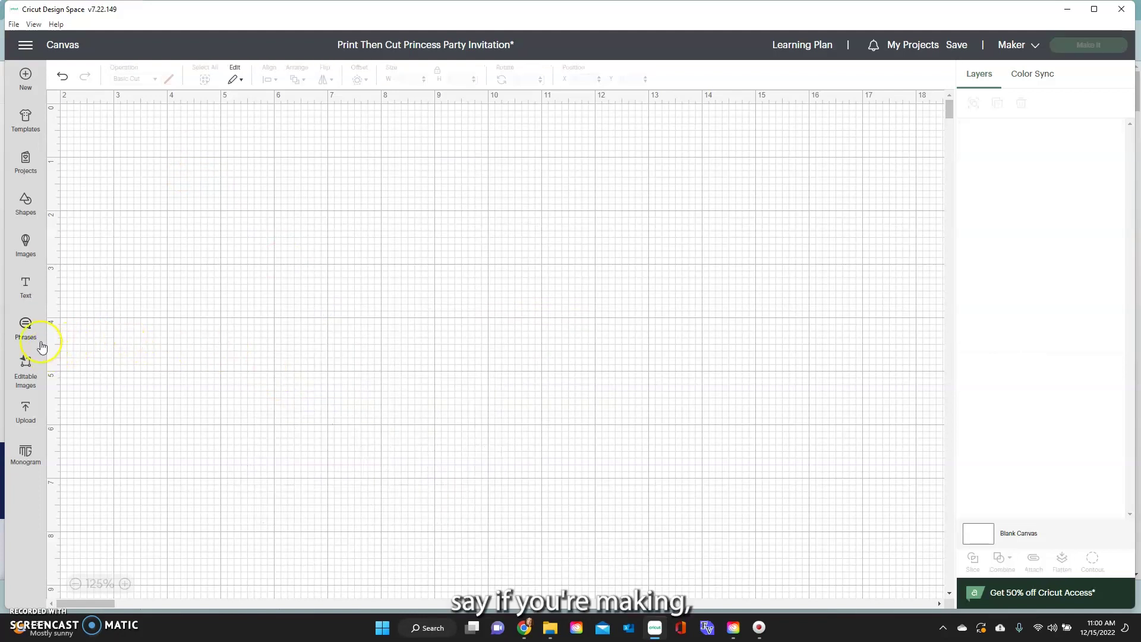
Step: Add a circle from Shapes, enlarge it to about 3.72 in, and move it down-right
left_click(27, 202)
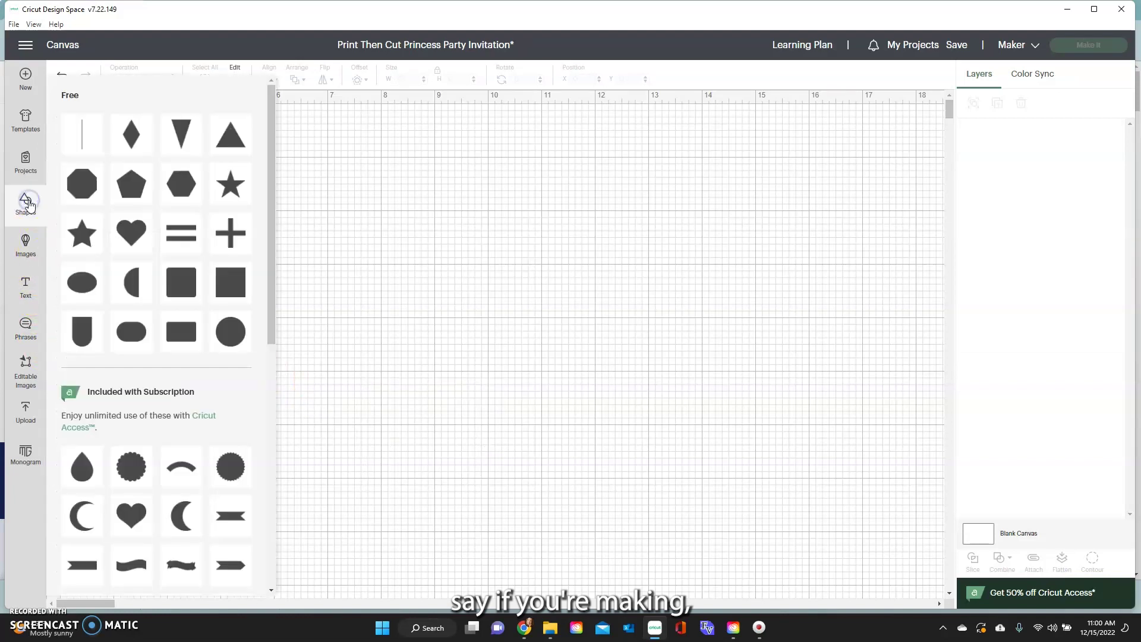
left_click(230, 332)
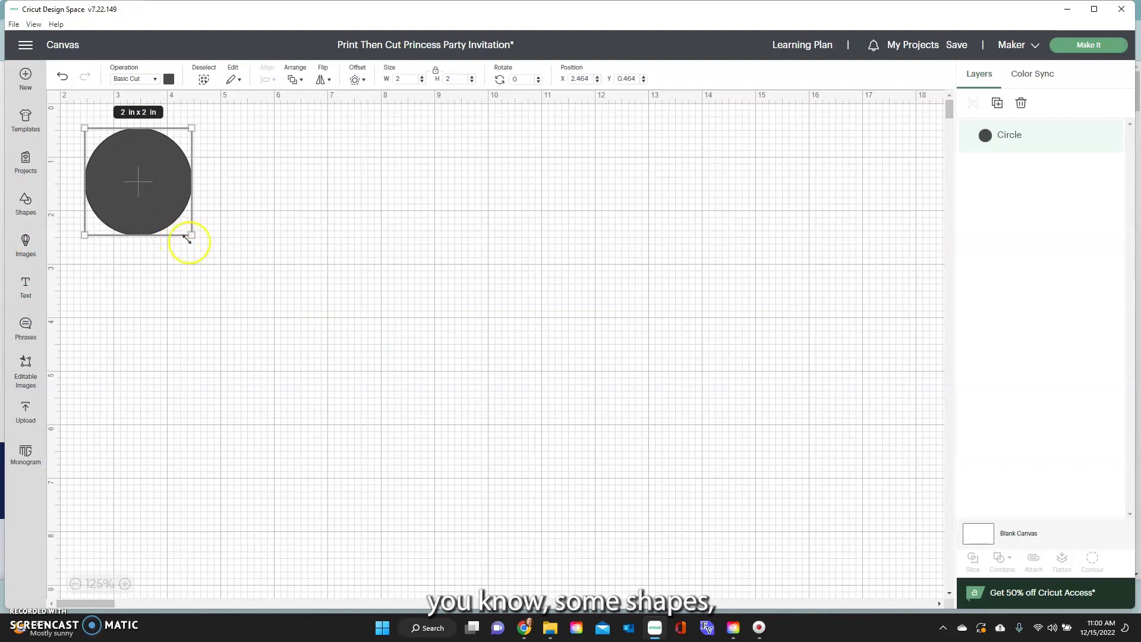
left_click_drag(187, 238, 281, 327)
left_click_drag(191, 213, 385, 351)
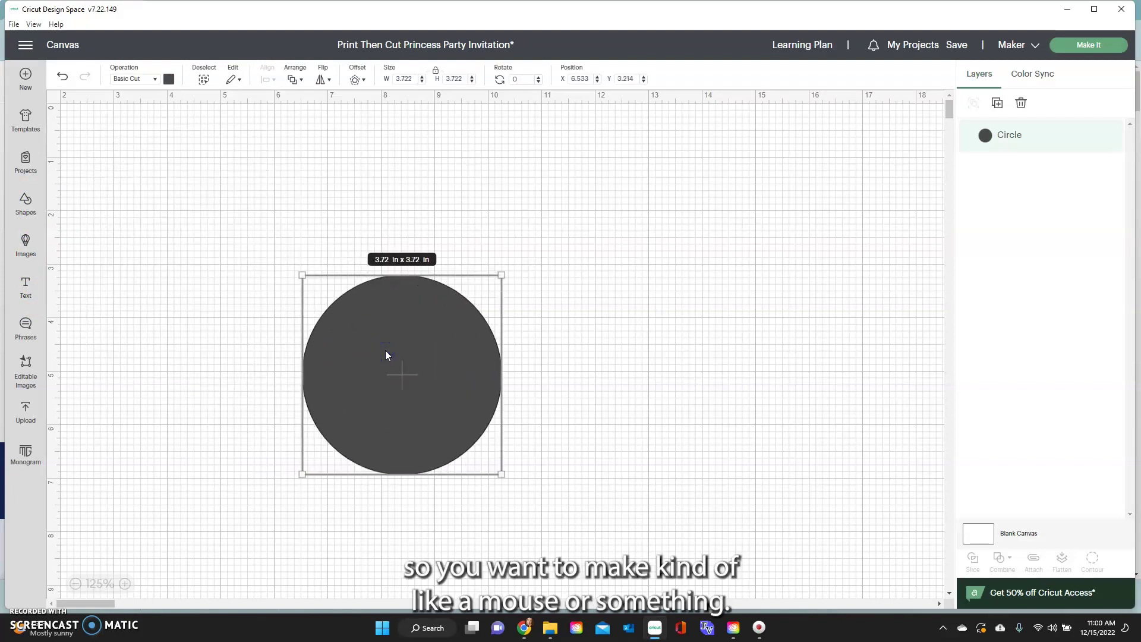
left_click(381, 222)
Step: Duplicate the large circle twice and shrink one copy to 2.21 in over its top
left_click(385, 341)
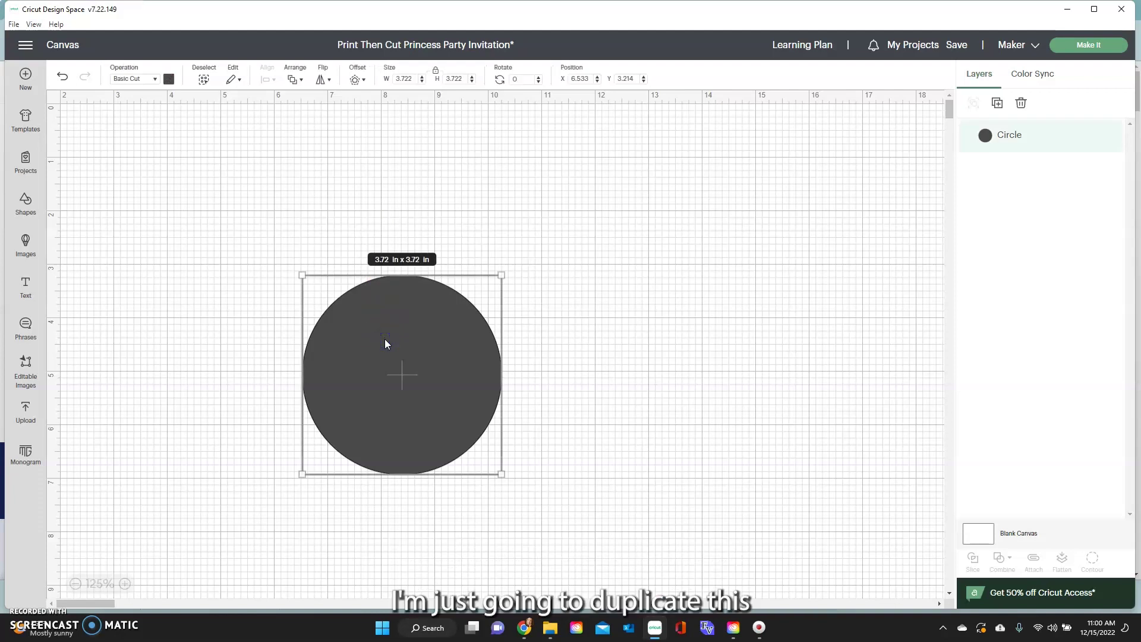
left_click(998, 104)
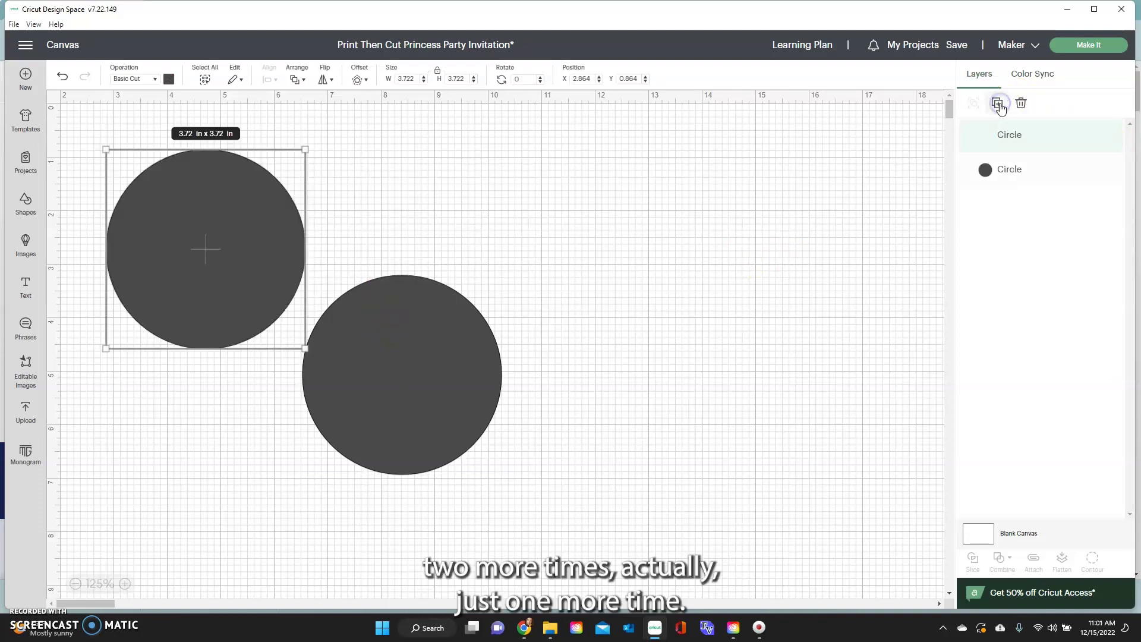
left_click(998, 103)
left_click_drag(321, 257, 479, 262)
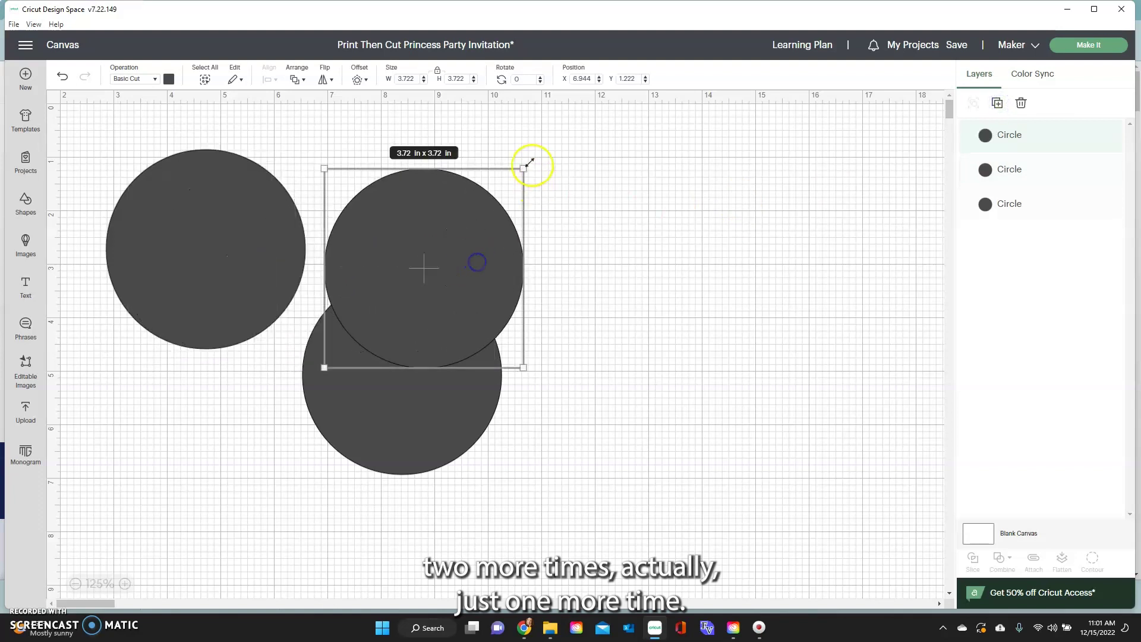
left_click_drag(523, 168, 424, 253)
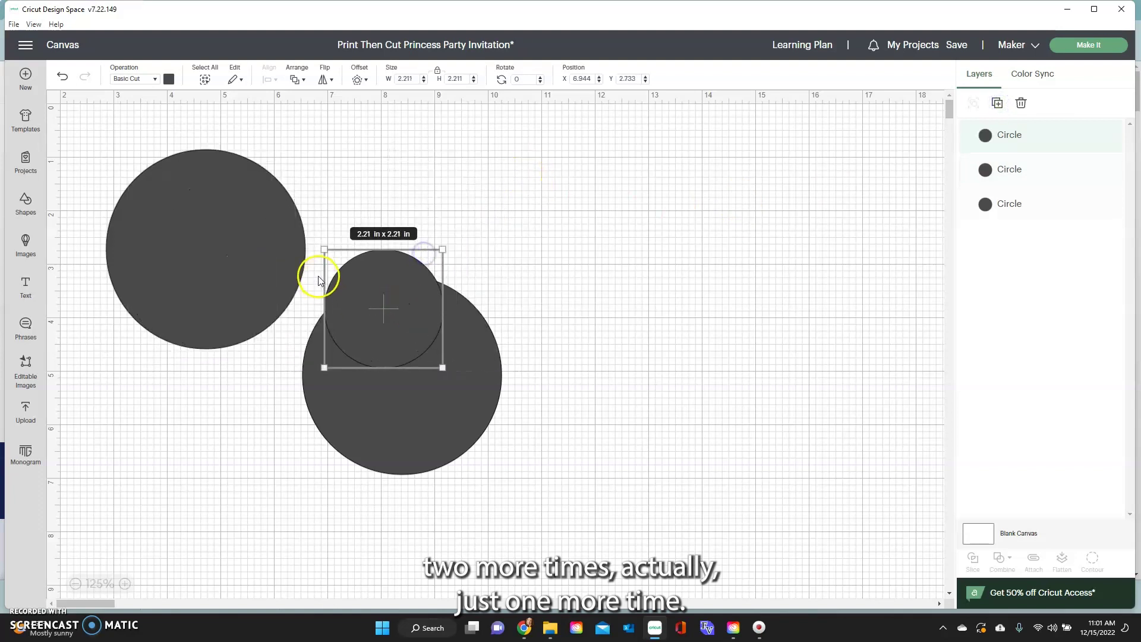
left_click(299, 275)
Step: Delete the spare large circle and place two 2.21 in circles as left and right ears
key("Delete")
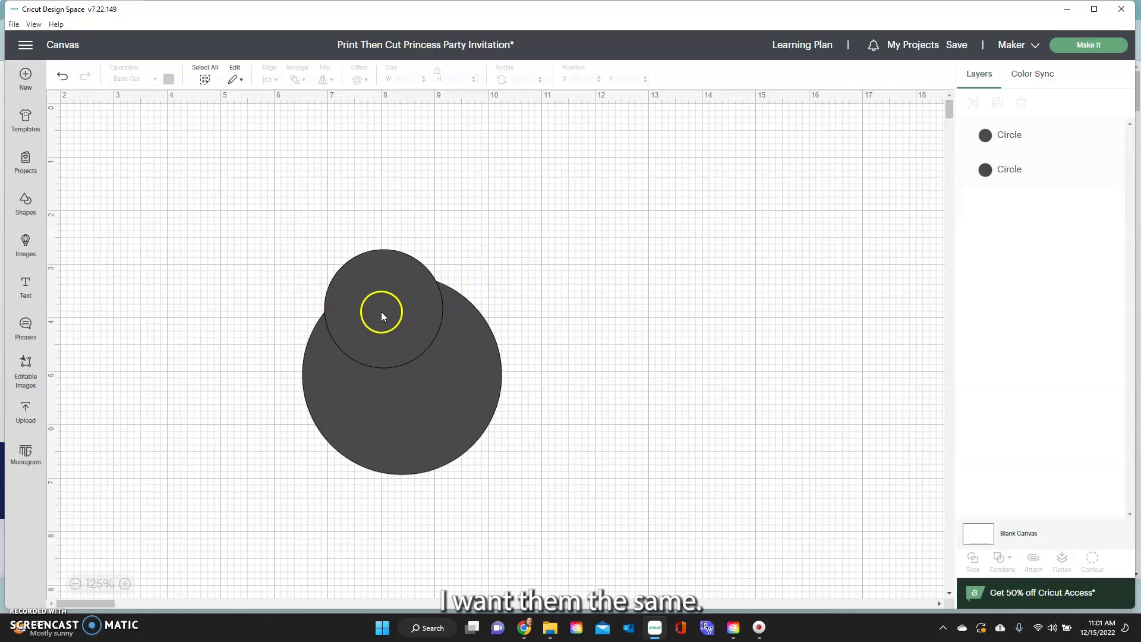
left_click_drag(382, 311, 296, 293)
left_click(995, 104)
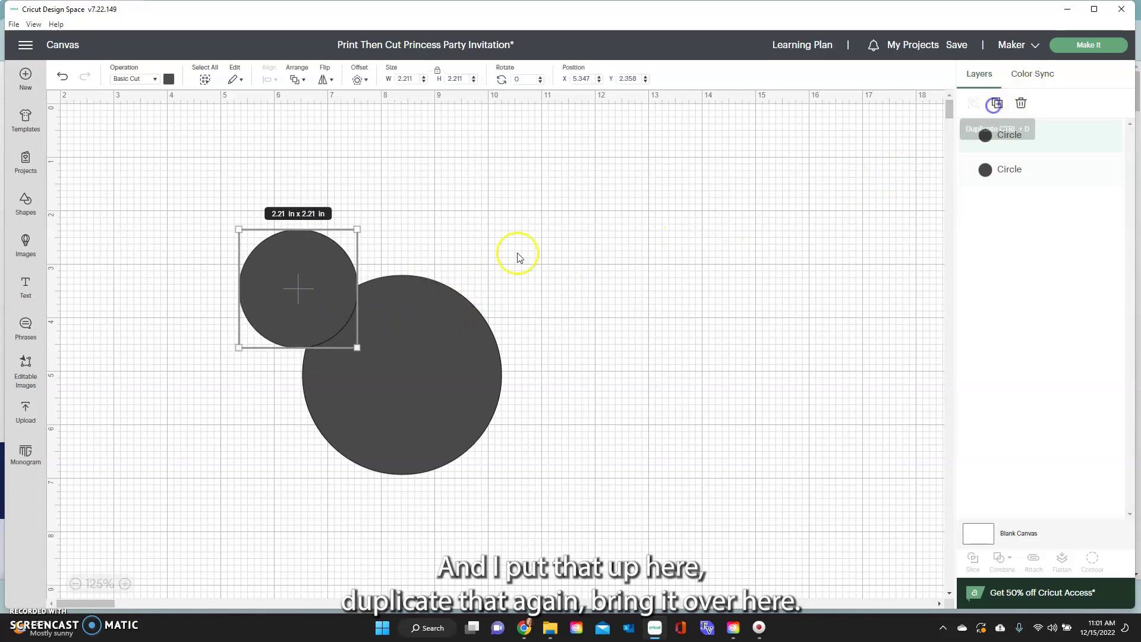
left_click_drag(196, 211, 498, 270)
left_click(429, 176)
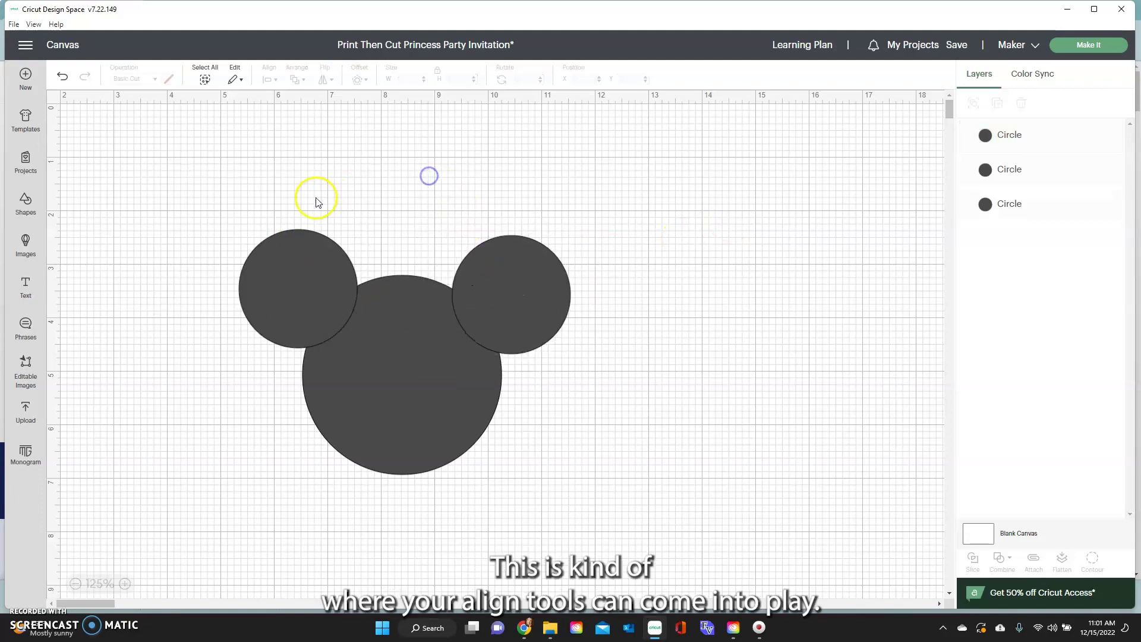
Step: Select both ear circles and apply Align Top to them
left_click_drag(245, 237, 579, 282)
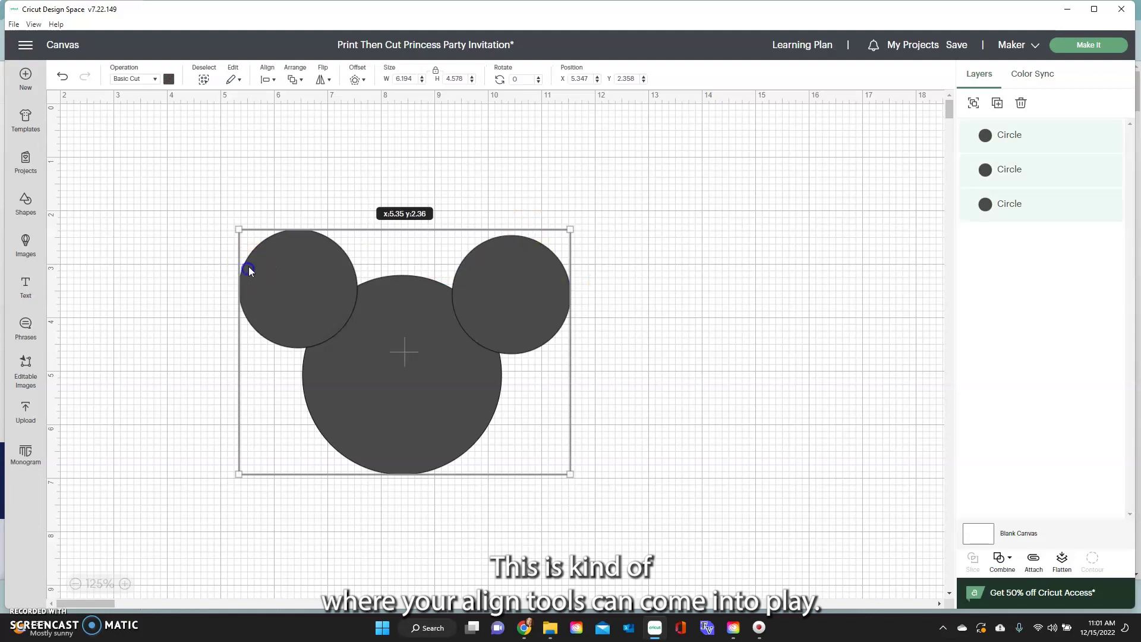
left_click(308, 249)
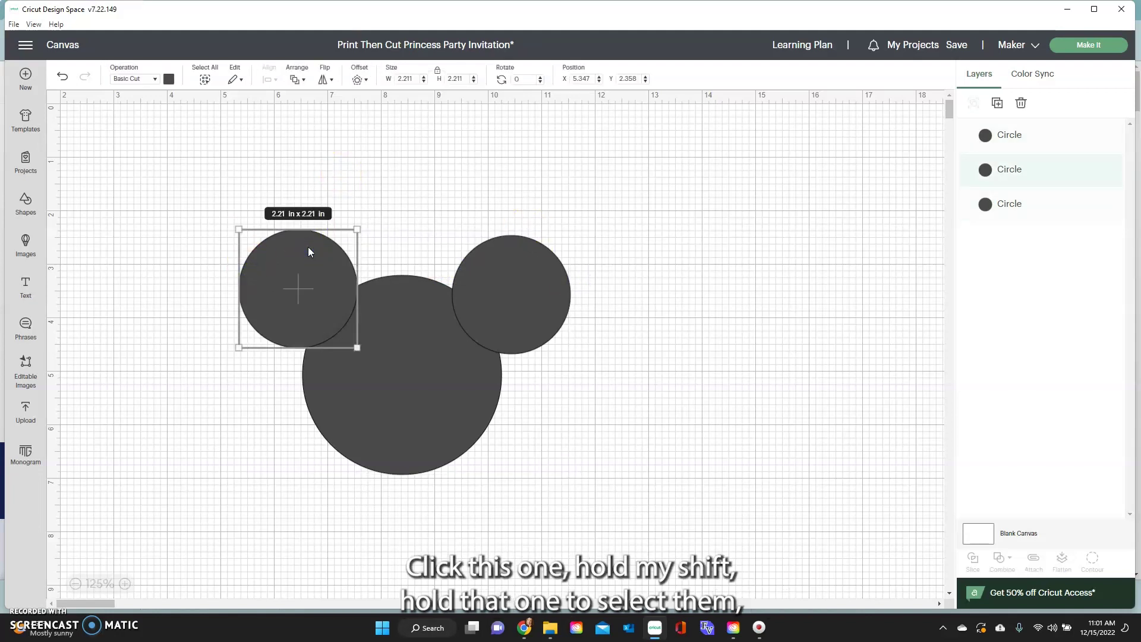
left_click(493, 276, "shift")
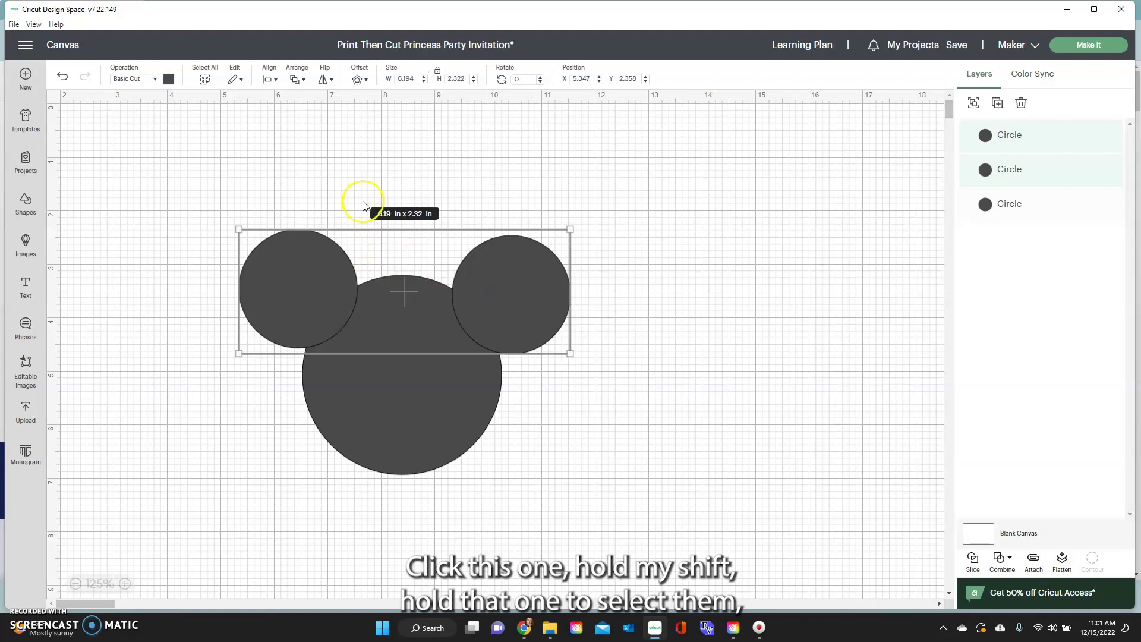
left_click(272, 80)
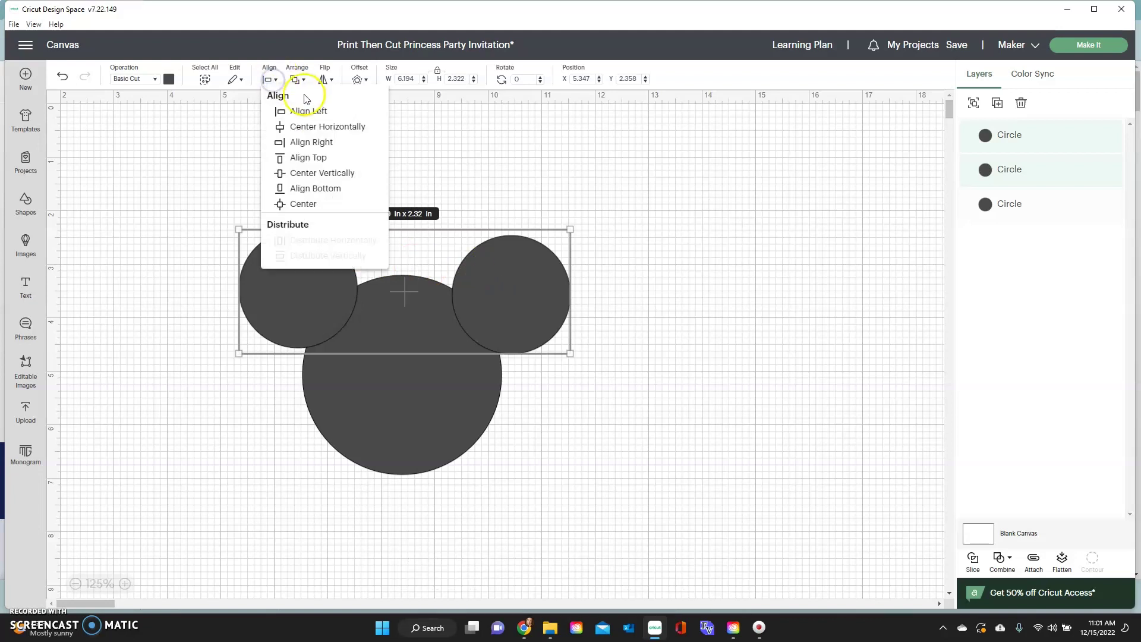
left_click(323, 155)
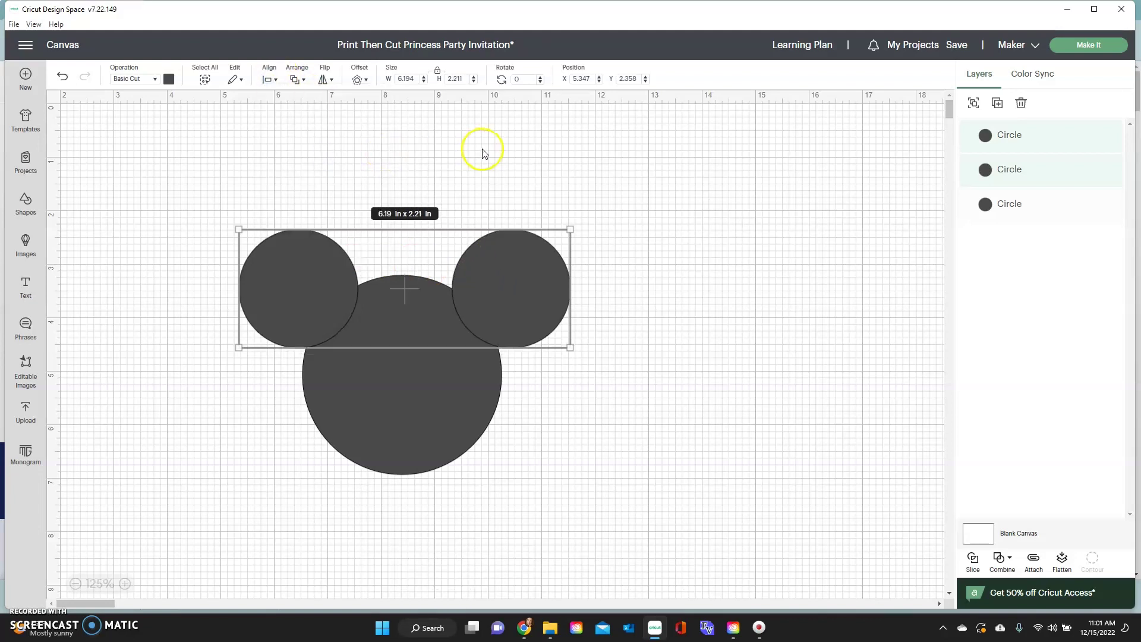
left_click(482, 150)
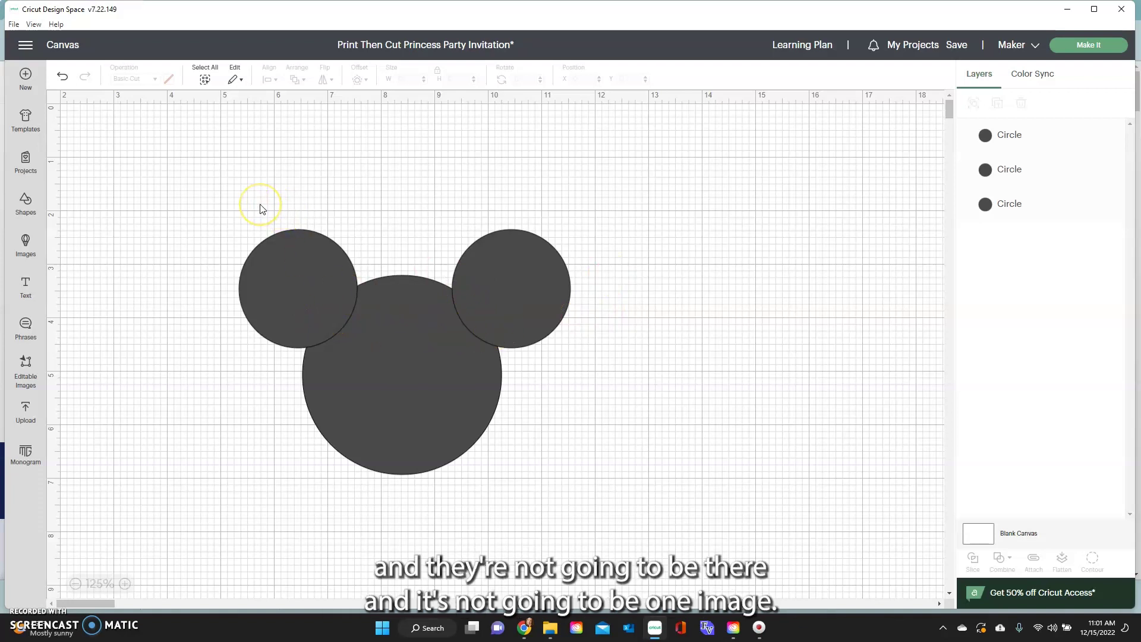
left_click_drag(228, 195, 571, 488)
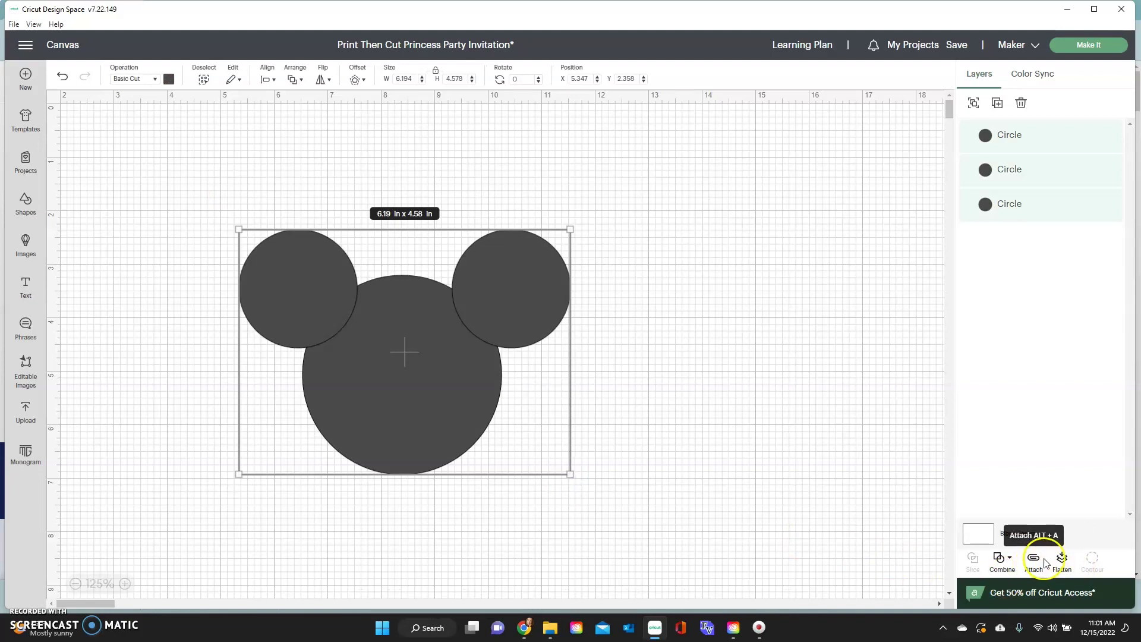
left_click(1012, 557)
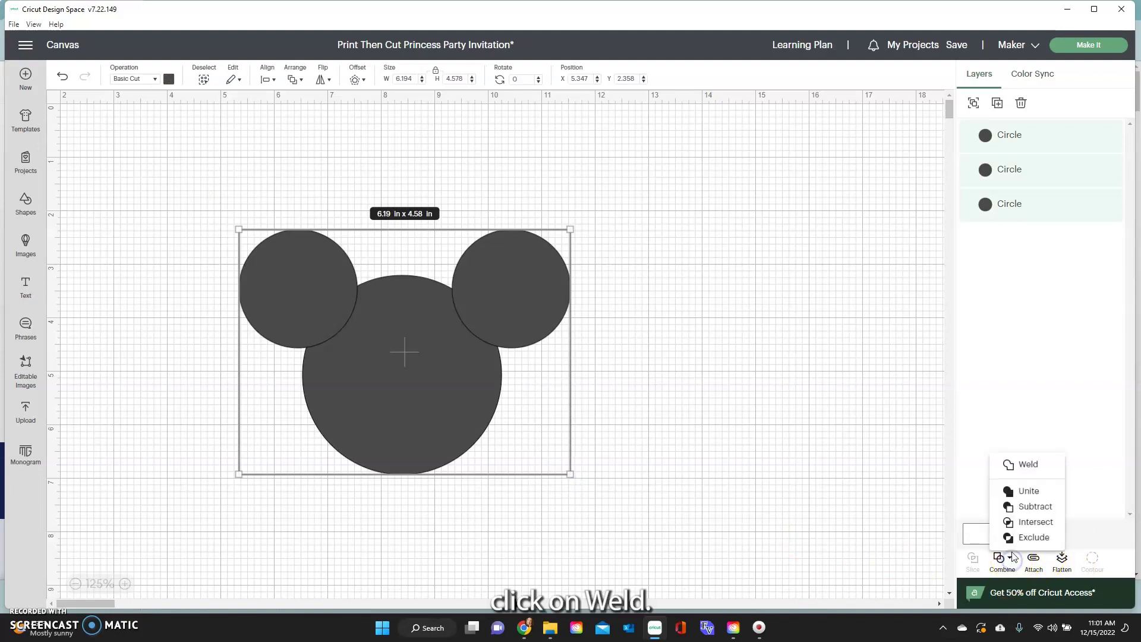
left_click(1039, 474)
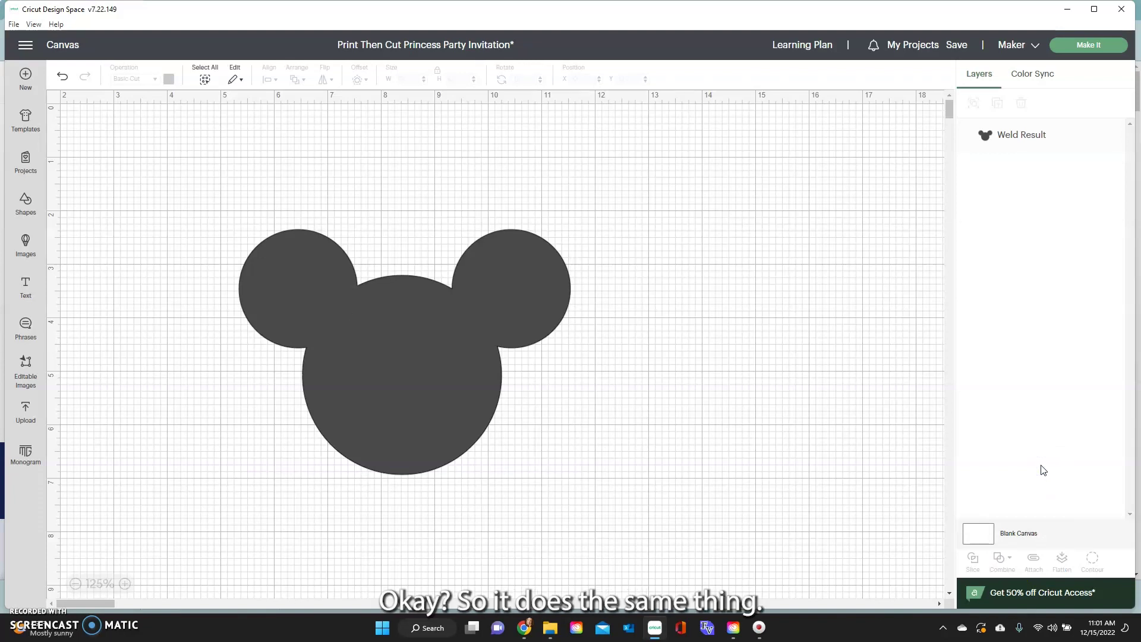
key("ctrl+z")
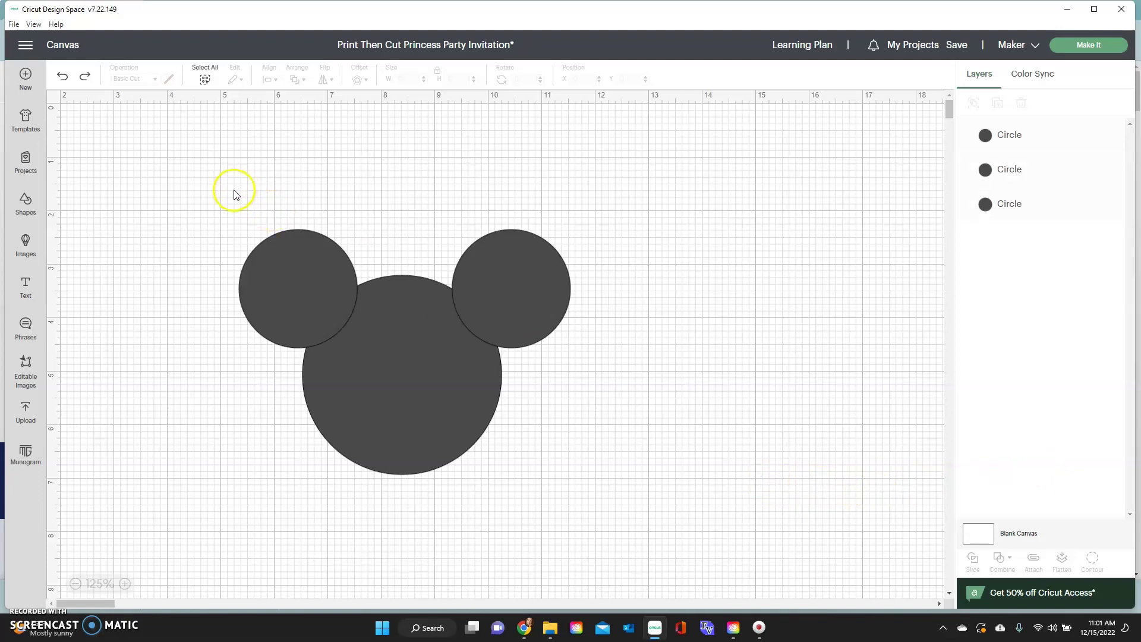
Step: Select all three circles and Unite them into a single mouse-head shape
left_click_drag(233, 190, 584, 489)
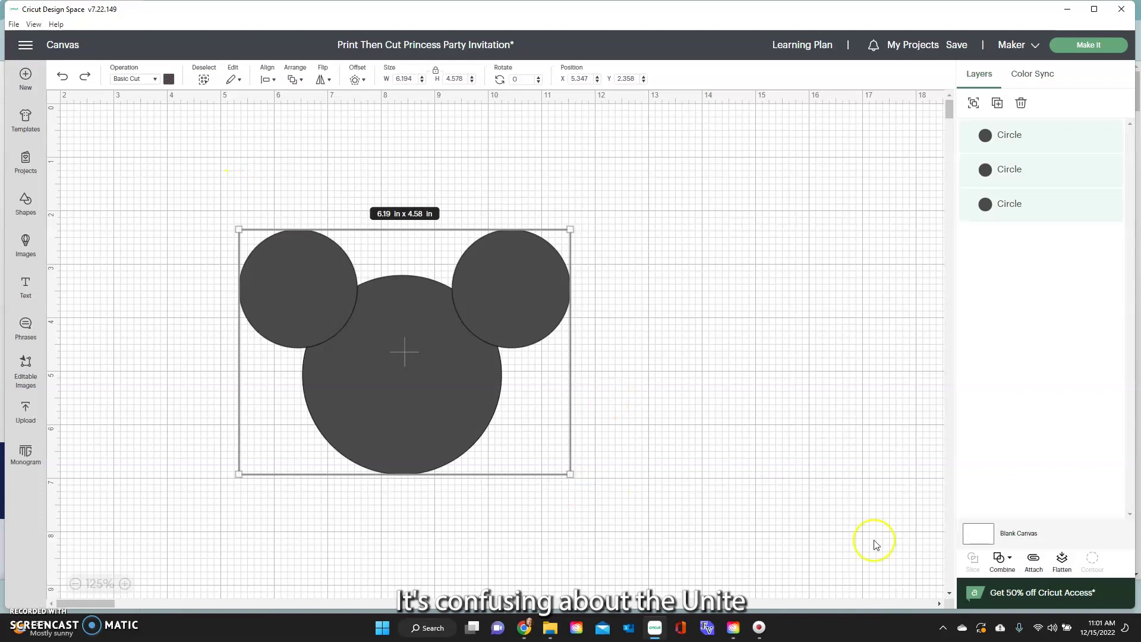
left_click(1001, 561)
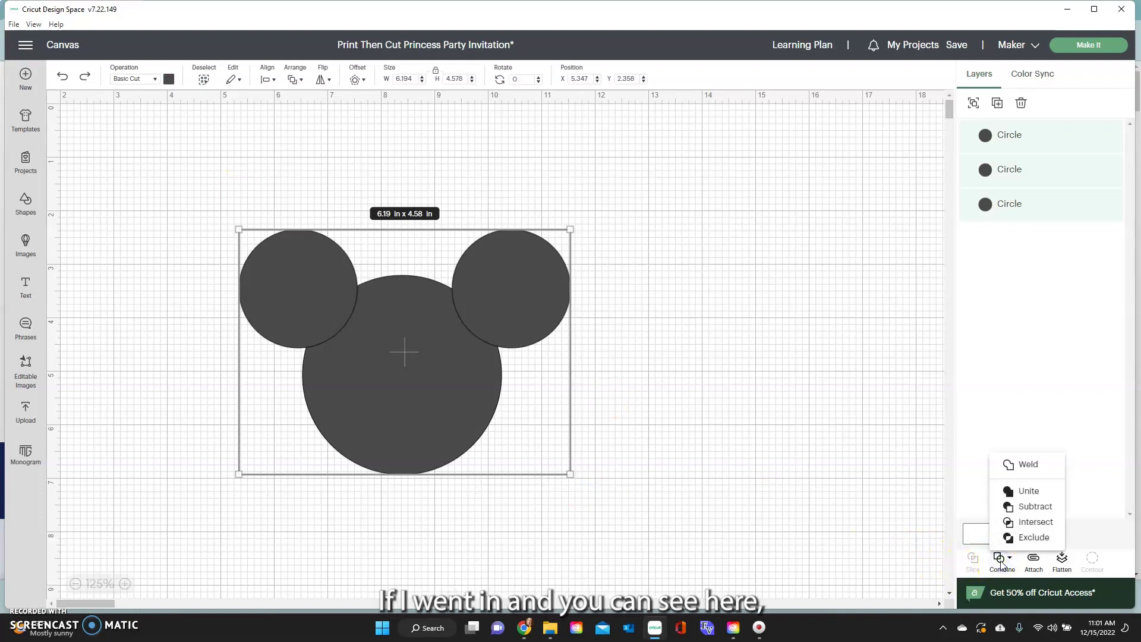
left_click(1020, 544)
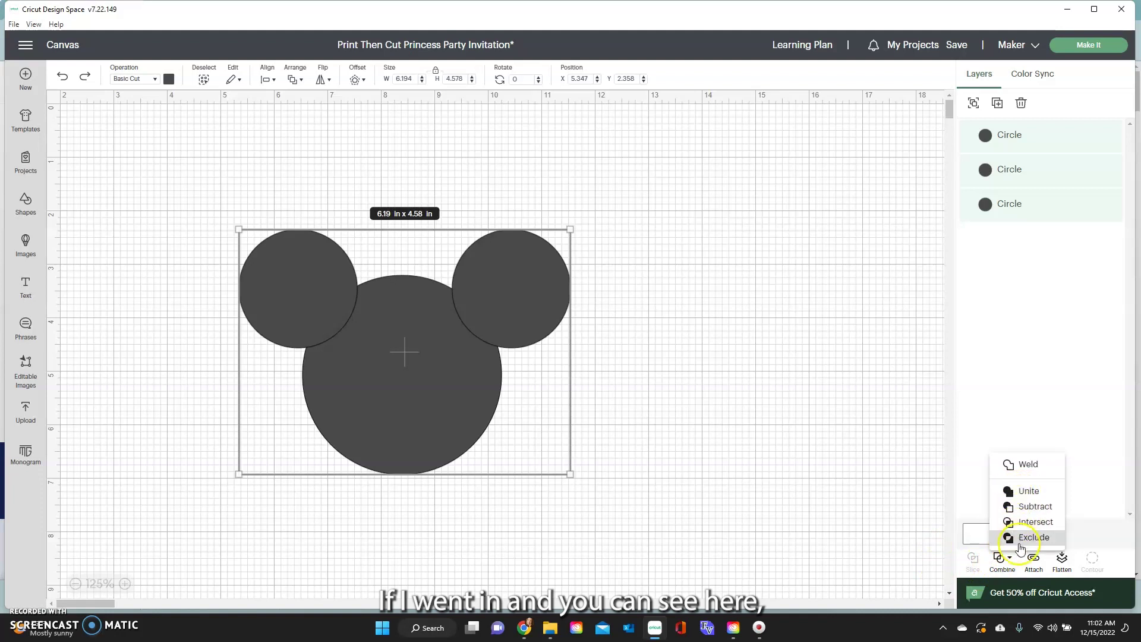
left_click(1030, 492)
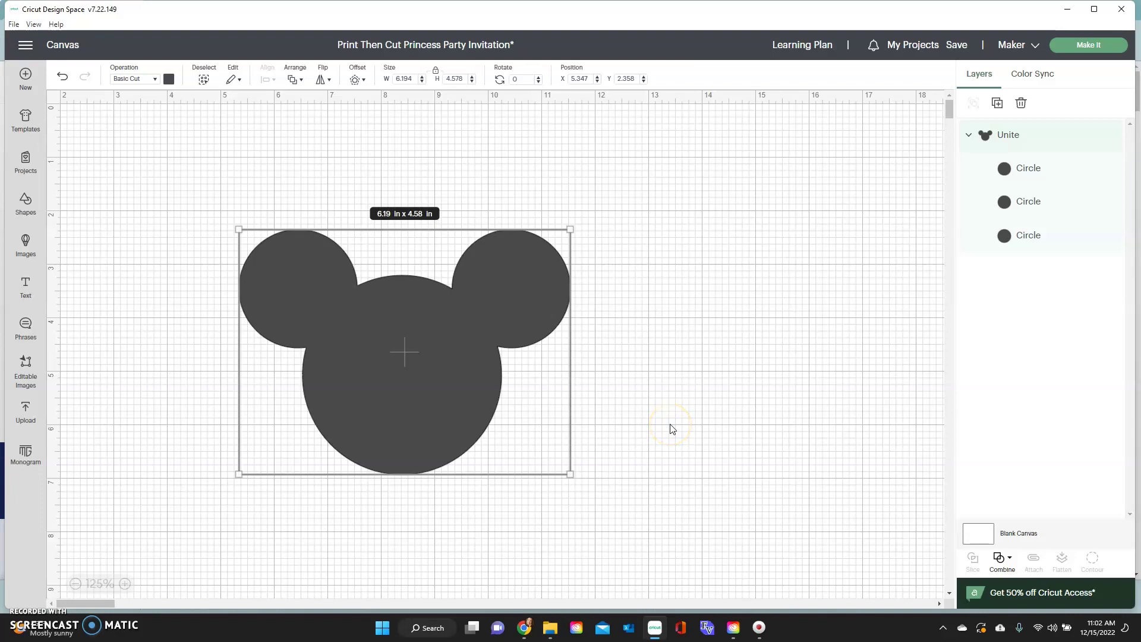
Step: Move the united mouse-head shape up-left, then delete it
left_click_drag(440, 382, 394, 356)
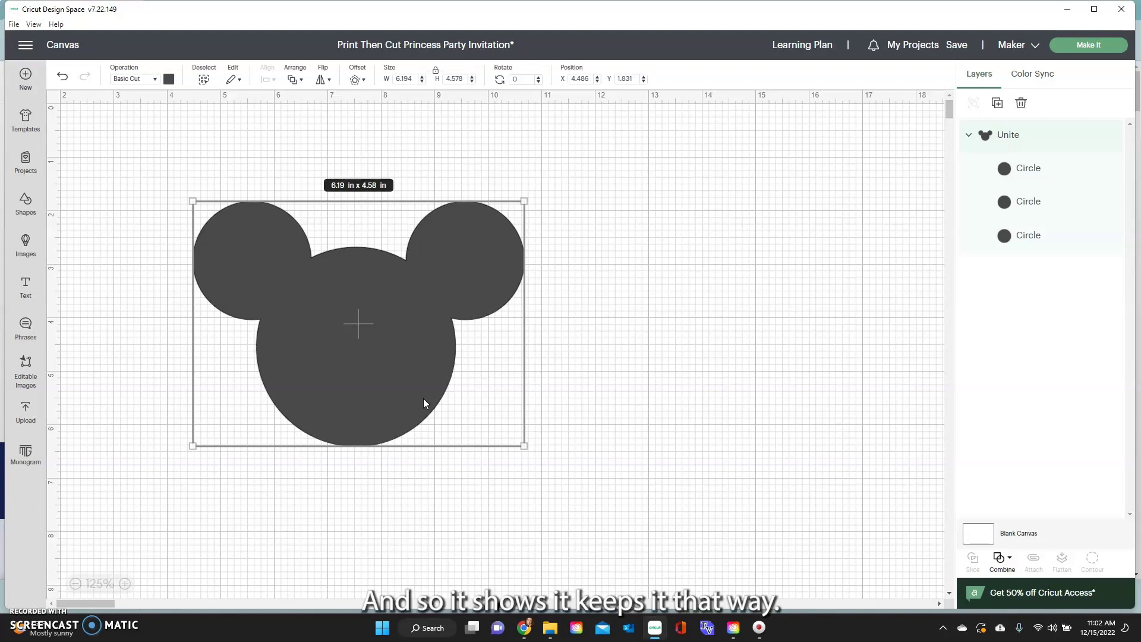
key("Delete")
left_click(288, 336)
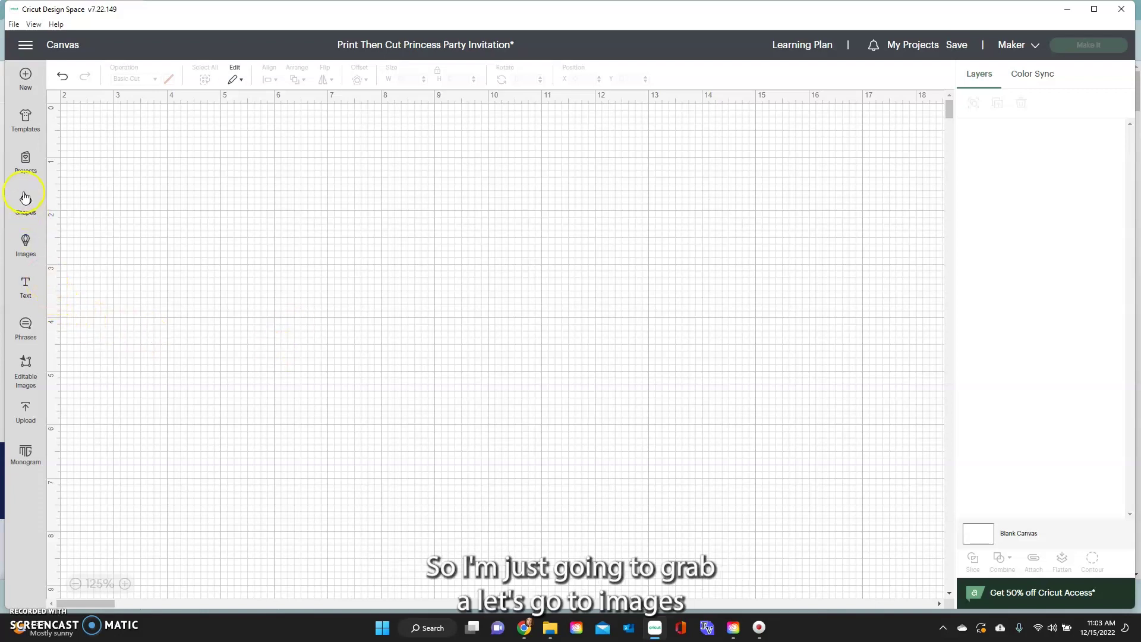
Step: Search Images for 'tag', insert the tall tag with a top hole, and move it toward the middle
left_click(33, 262)
left_click(612, 123)
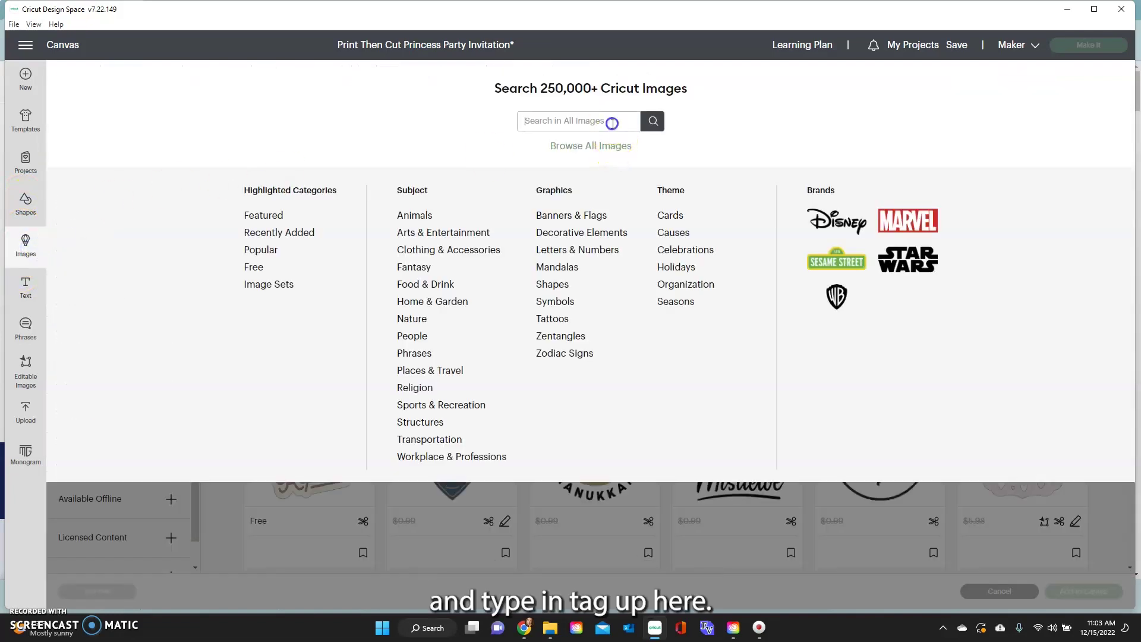
type("tag")
key("Return")
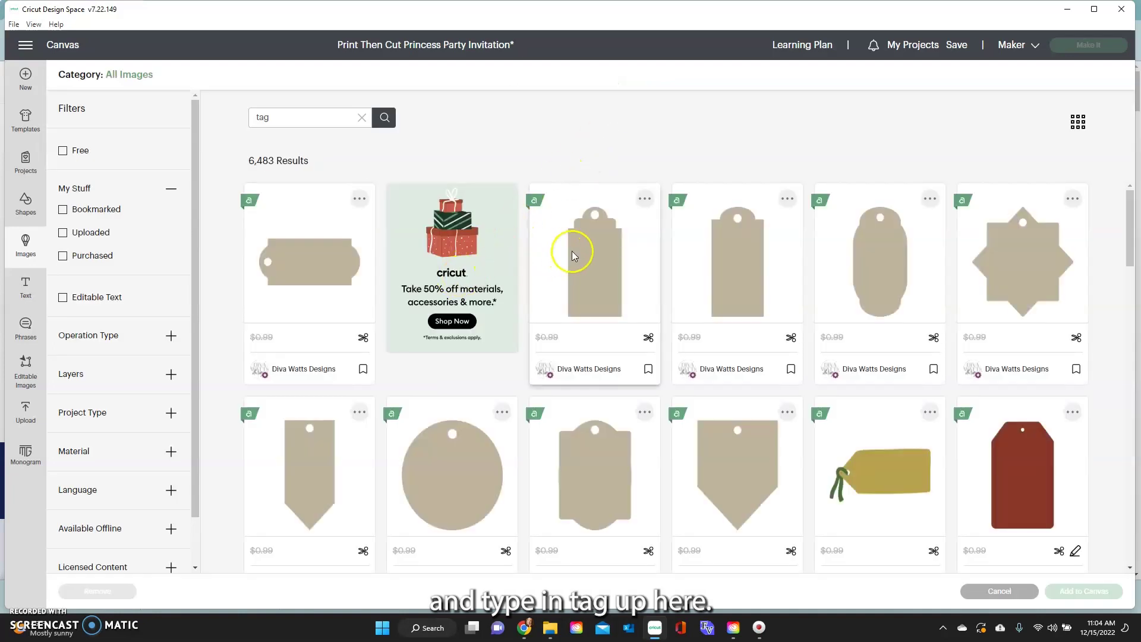
left_click(574, 255)
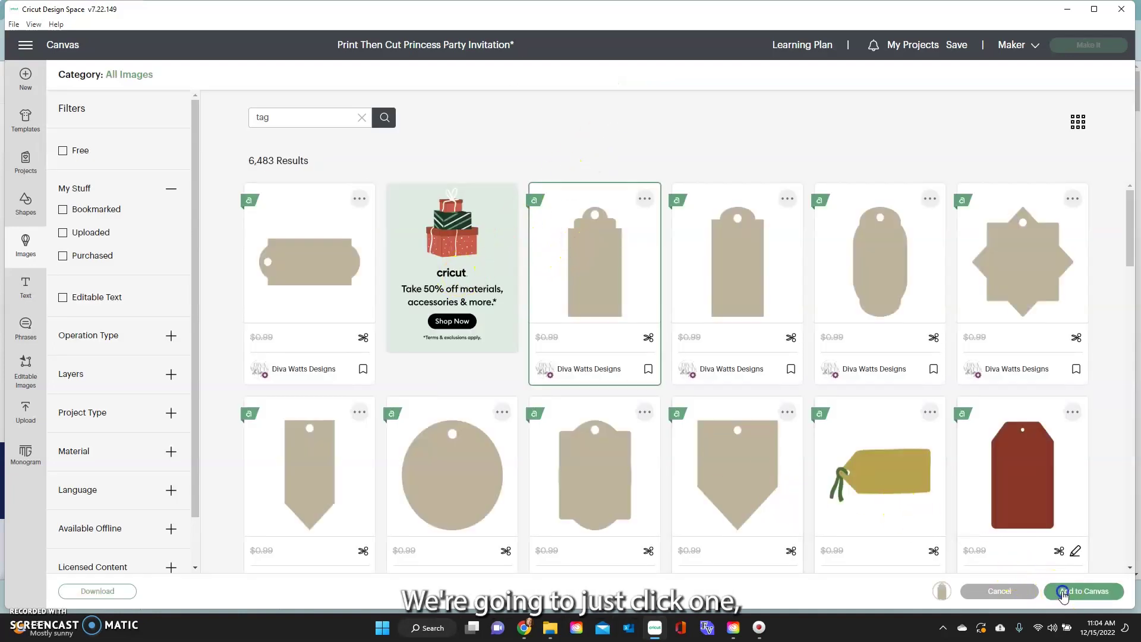
left_click(1063, 592)
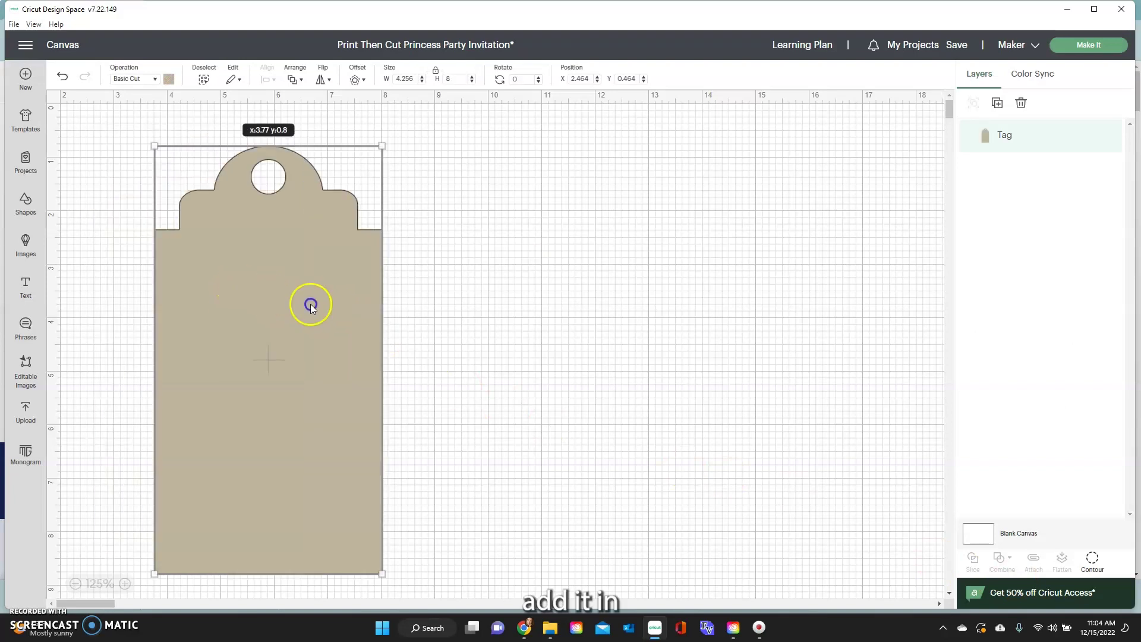
left_click_drag(311, 304, 413, 306)
left_click(540, 255)
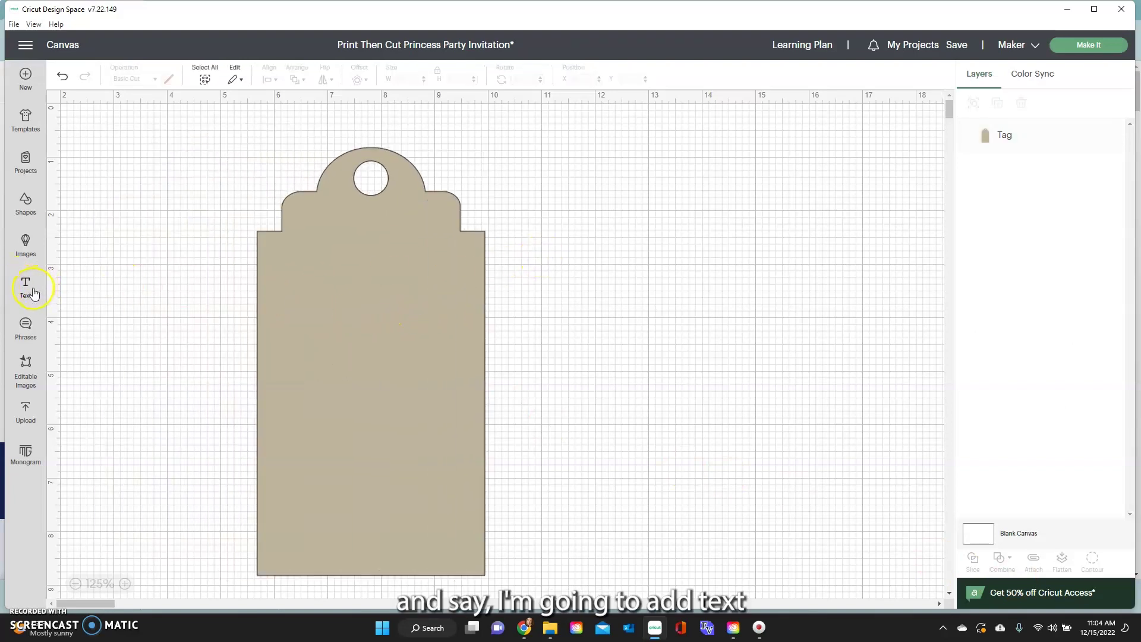
Step: Add a text box reading 'Happy' and 'Holidays!' on two lines
left_click(25, 288)
type("To:")
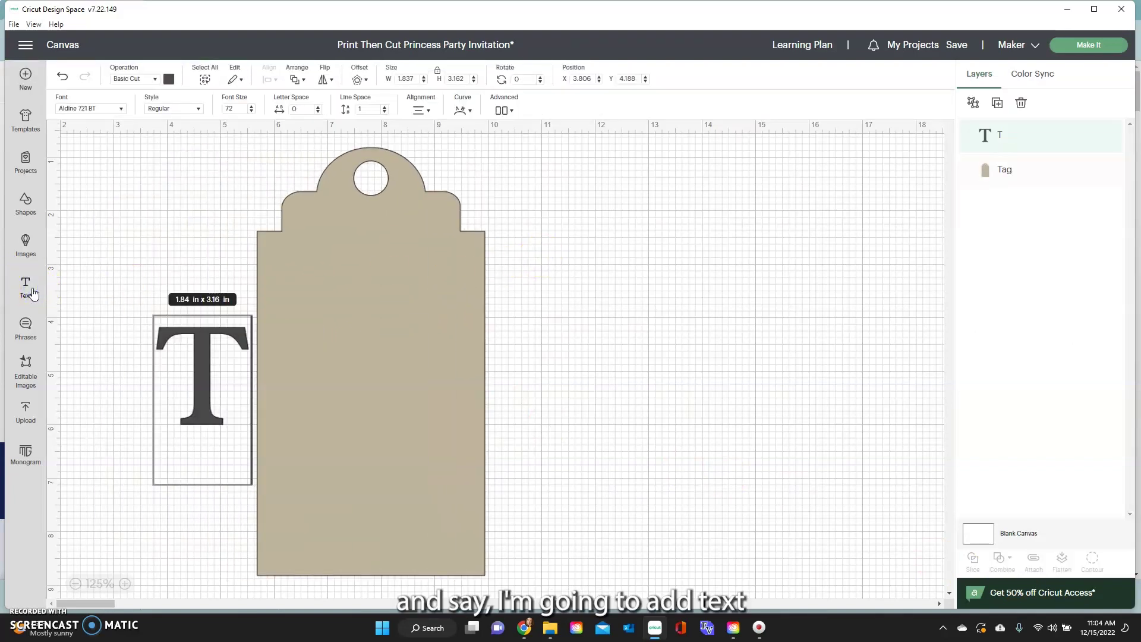
key("BackSpace")
key("BackSpace")
key("BackSpace")
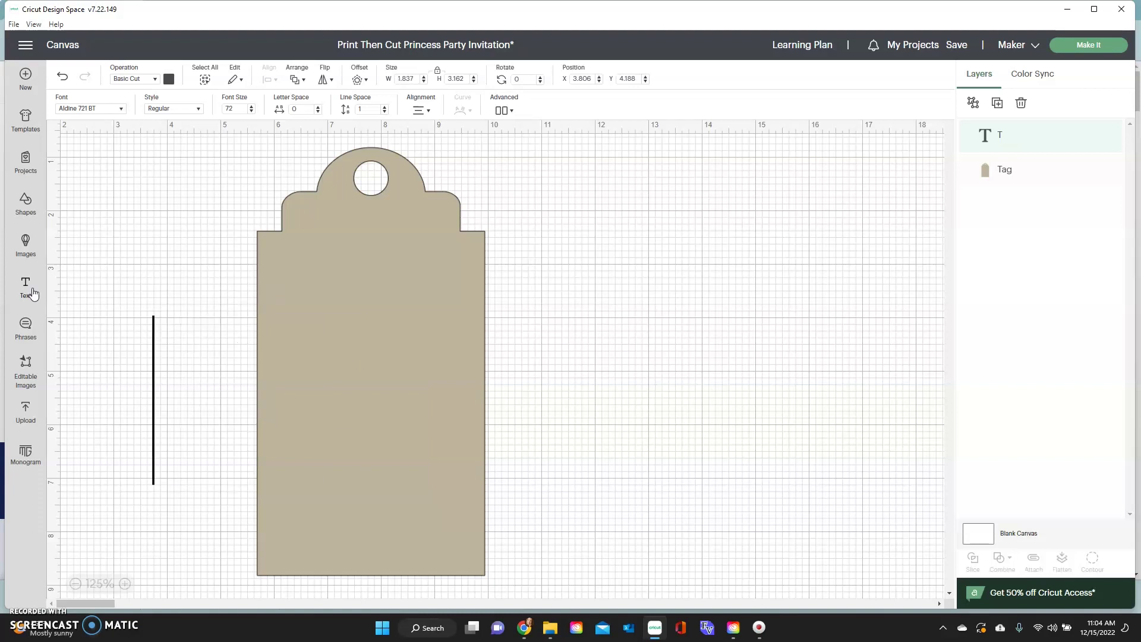
type("Happy")
key("Return")
type("Holidays!")
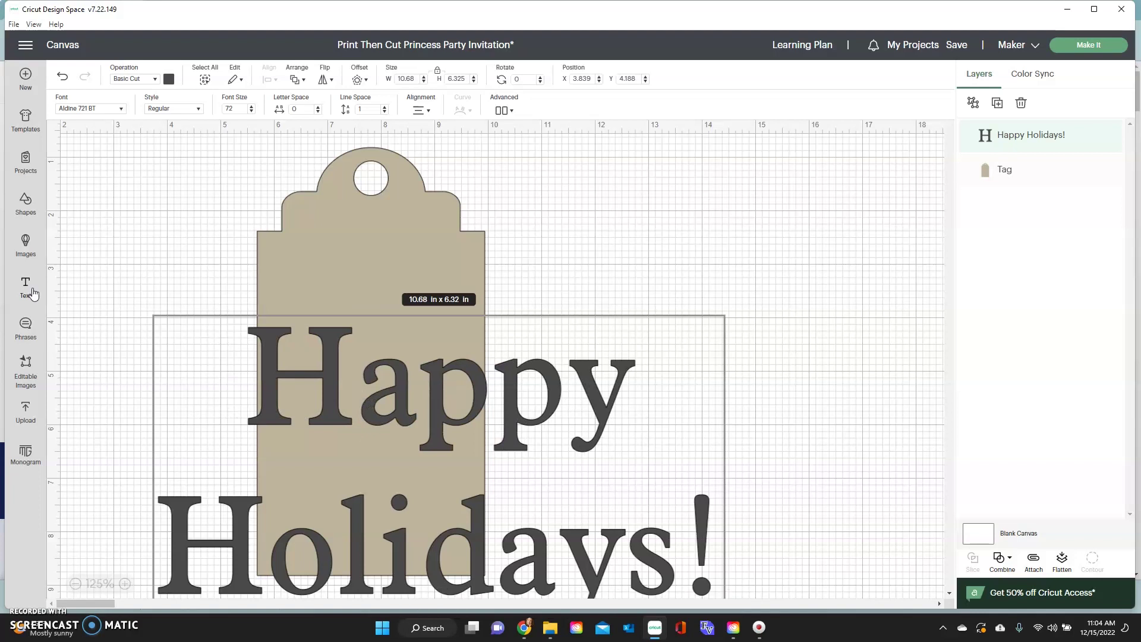
Step: Set the text to the BFC Autumn Harvest Writing font and move it onto the tag
left_click(166, 107)
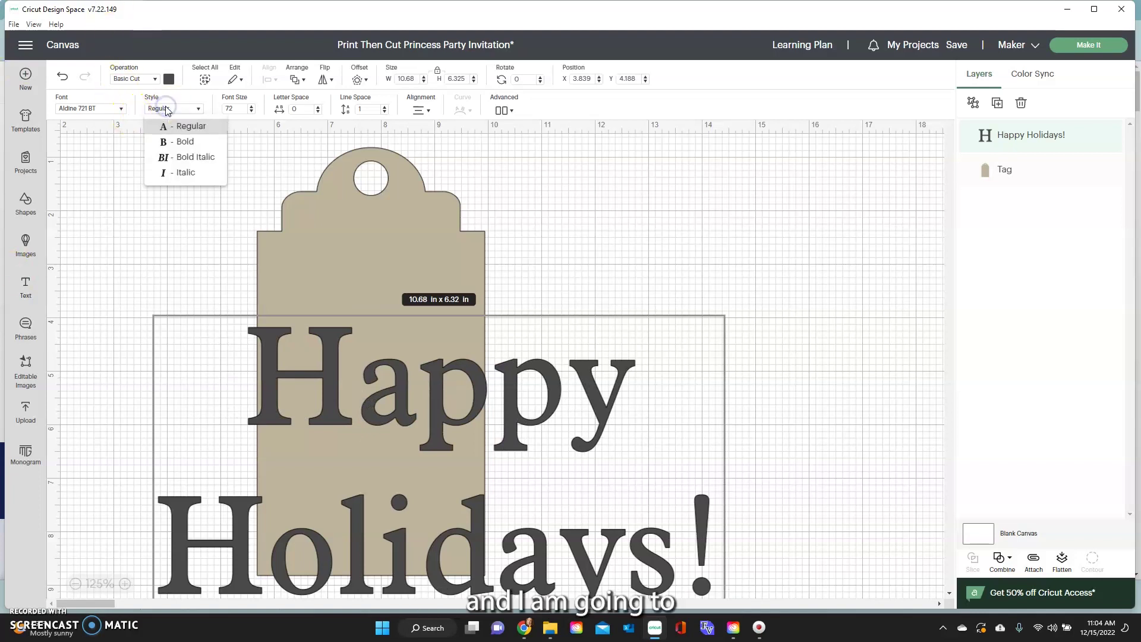
left_click(121, 110)
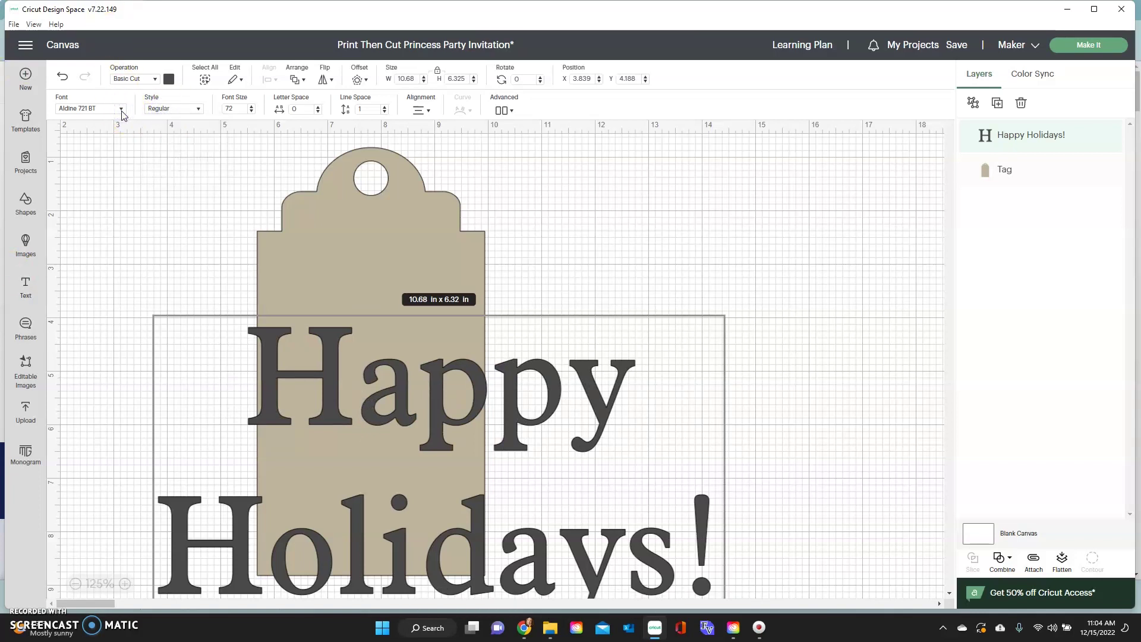
left_click(121, 110)
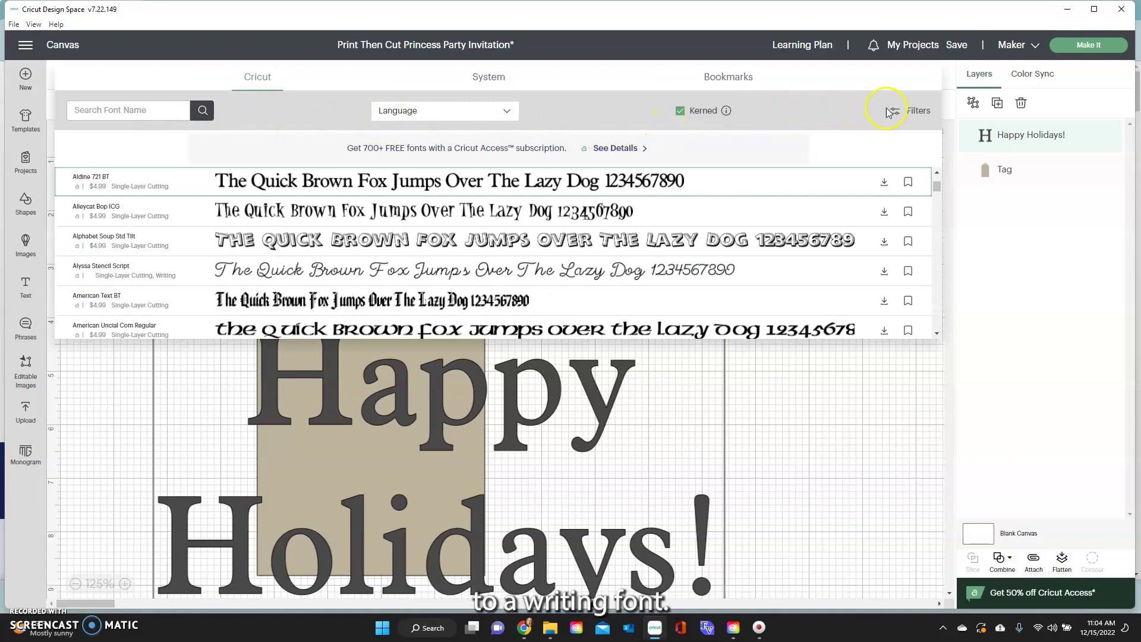
left_click(911, 110)
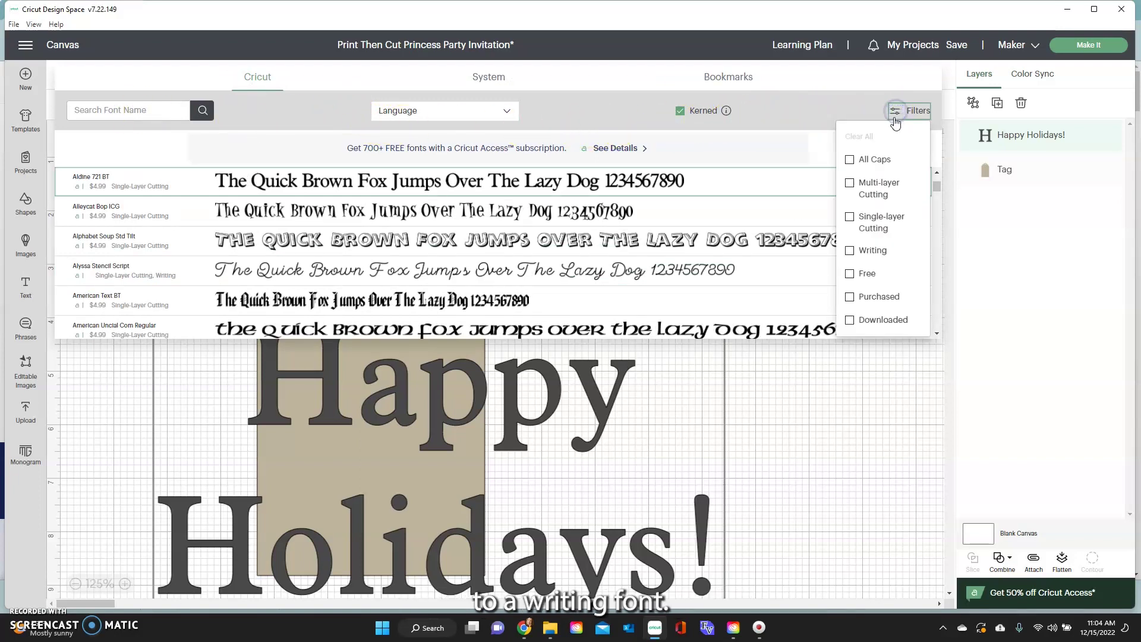
left_click(850, 254)
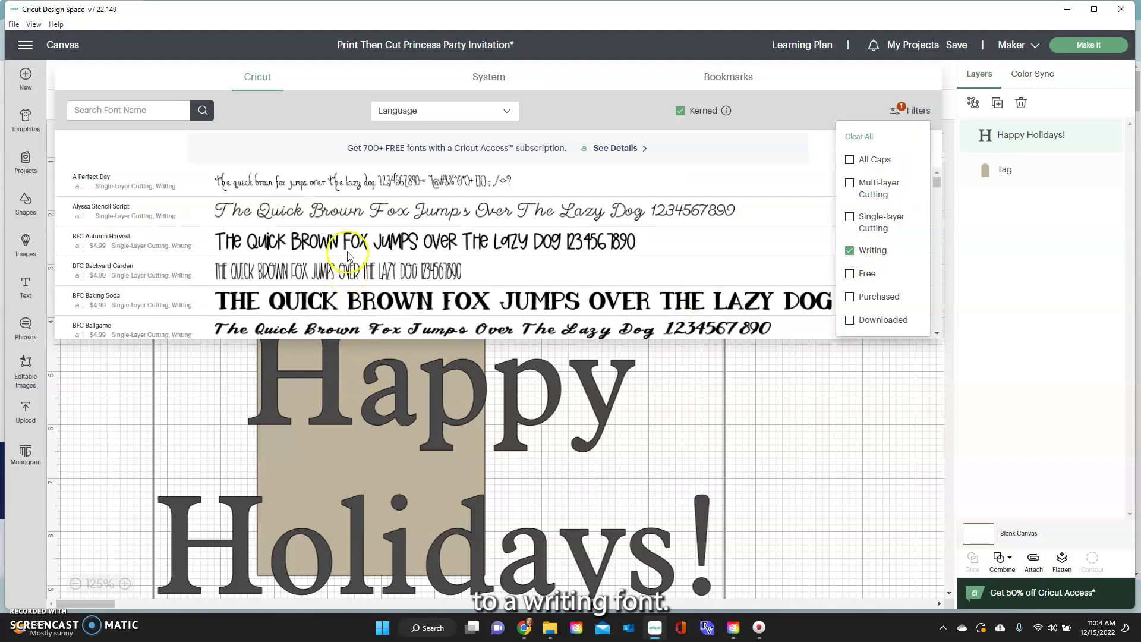
left_click(351, 241)
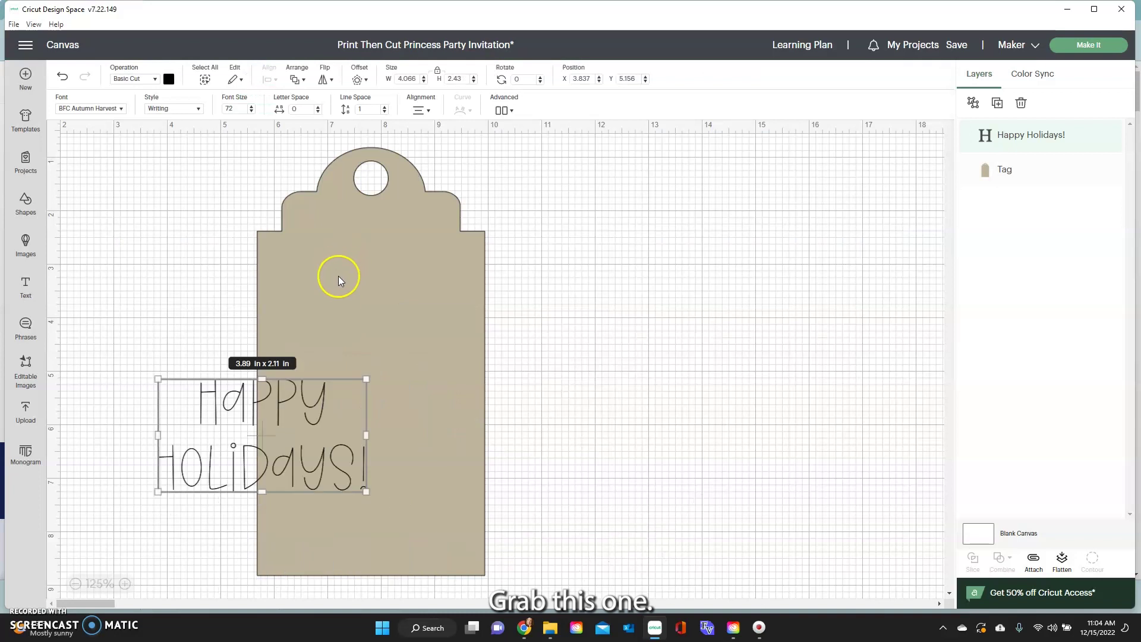
left_click_drag(289, 415, 391, 297)
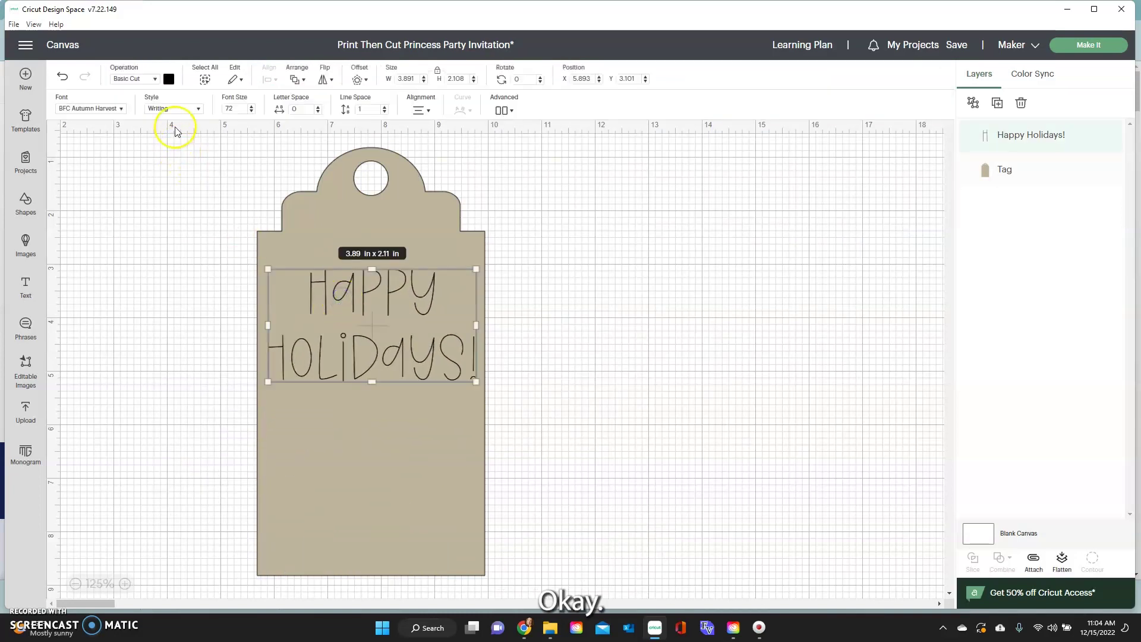
Step: Set the text to draw with a Dark Rose Glitter Gel (0.8mm) pen and nudge it lower on the tag
left_click(155, 80)
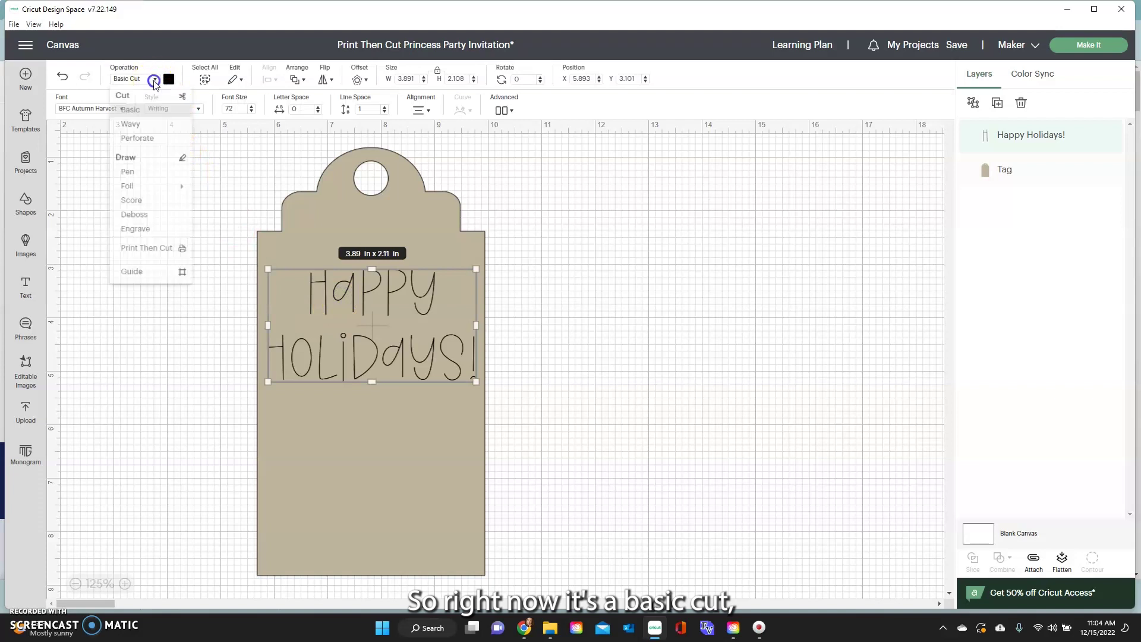
left_click(152, 178)
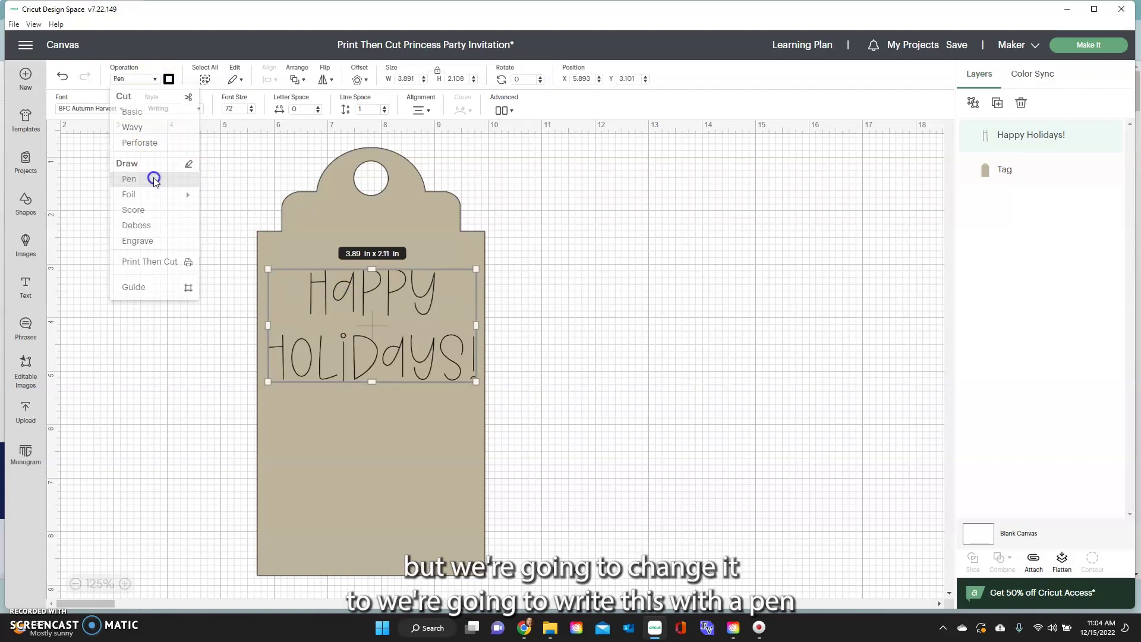
left_click(169, 80)
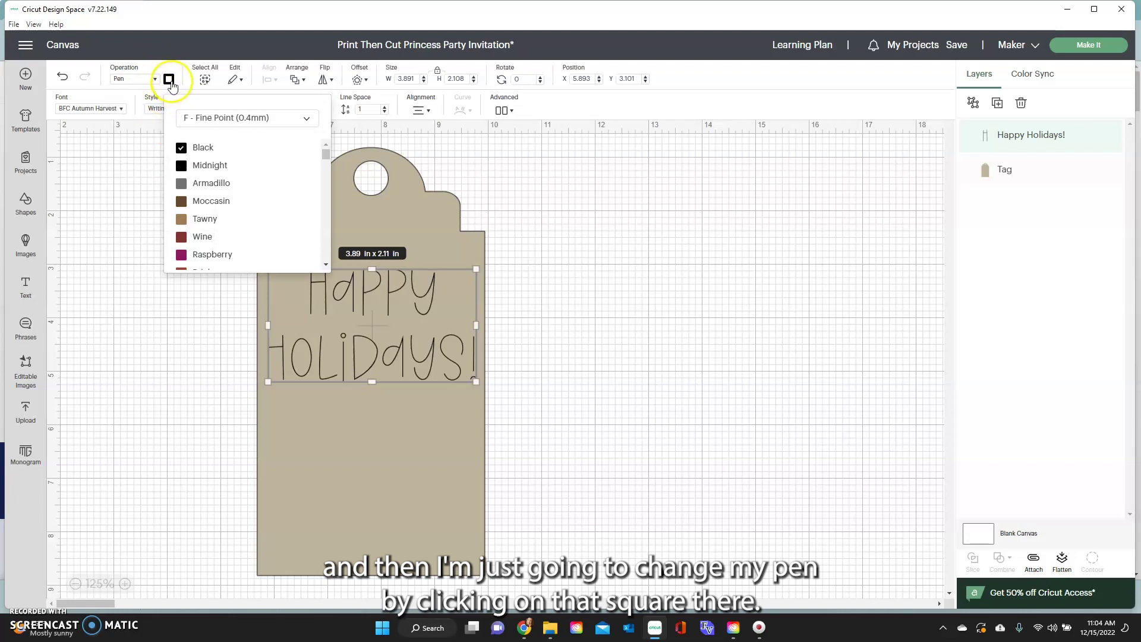
left_click(191, 117)
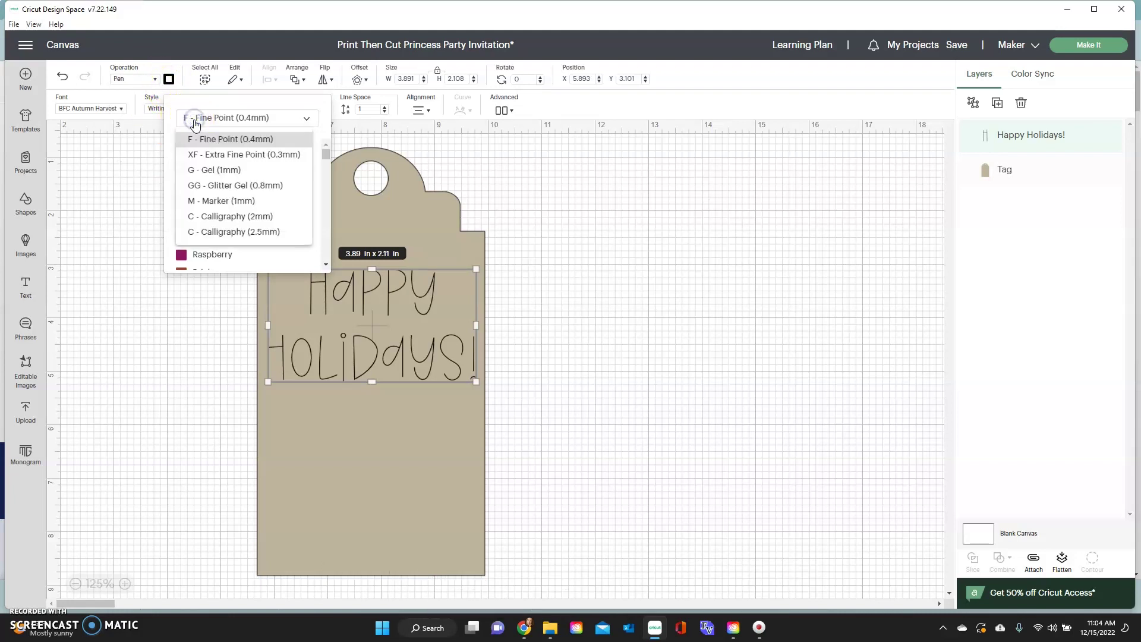
left_click(224, 184)
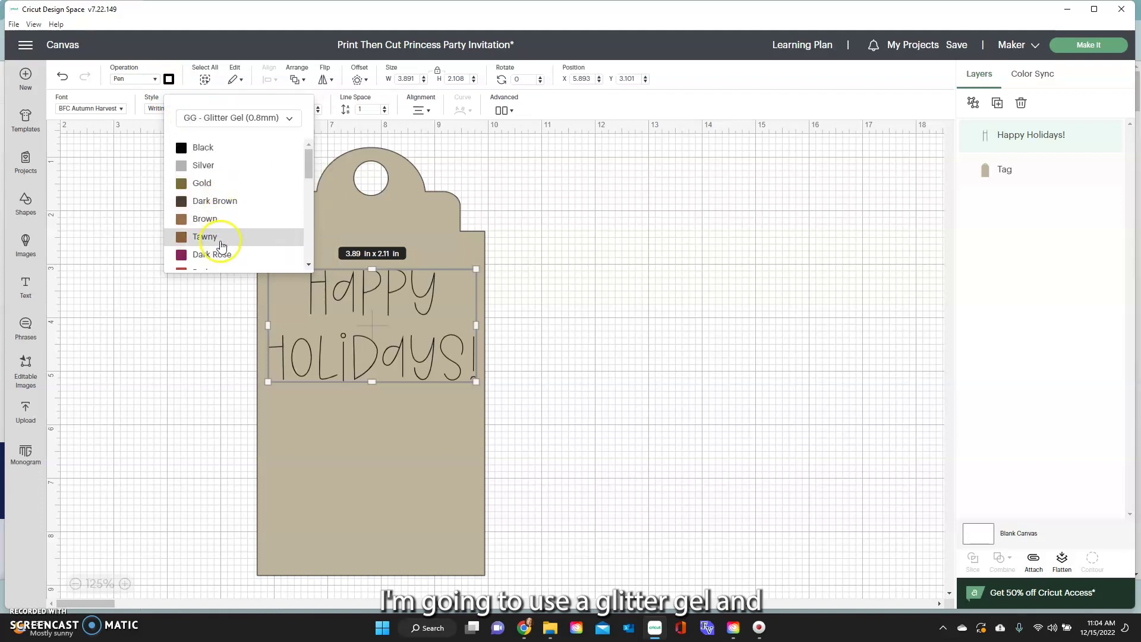
left_click(219, 257)
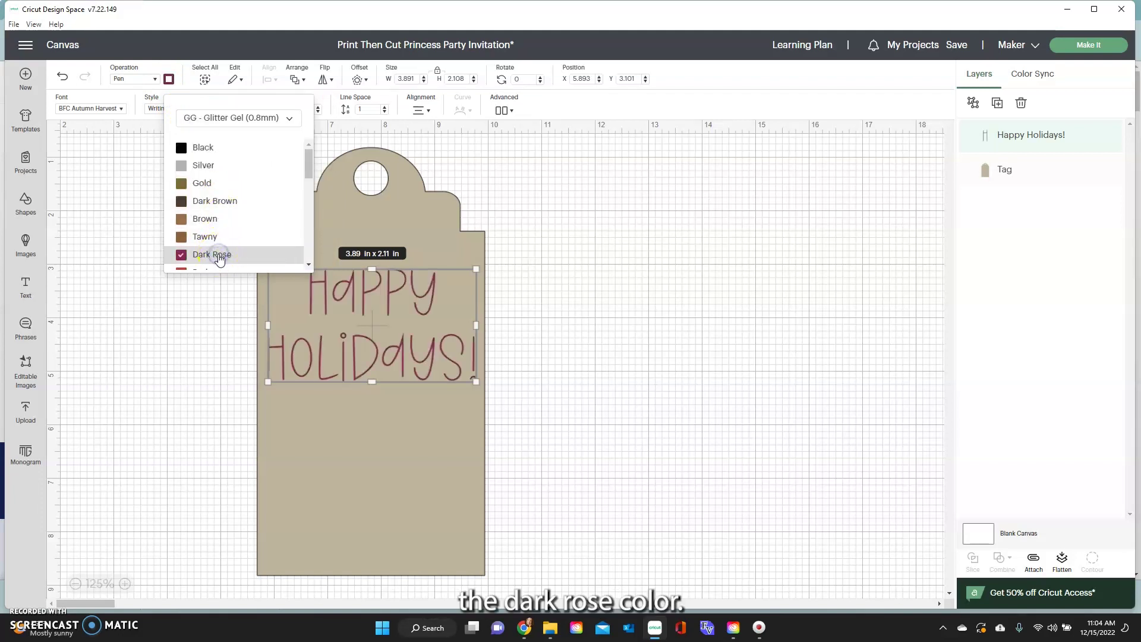
left_click(156, 374)
left_click_drag(365, 351, 394, 401)
left_click(529, 364)
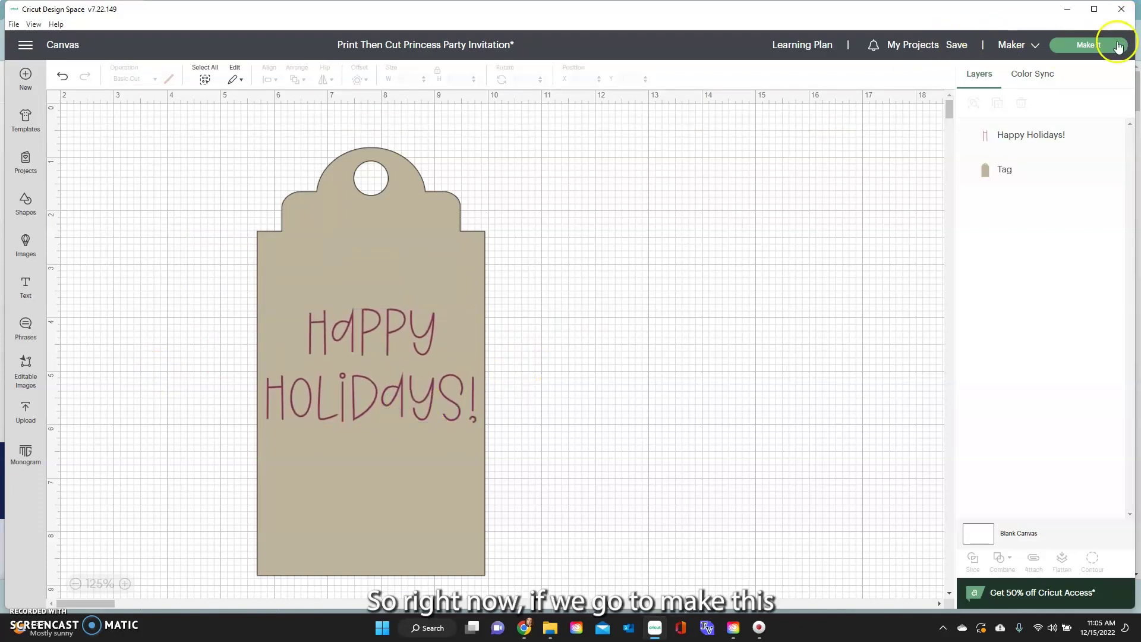
left_click(1096, 47)
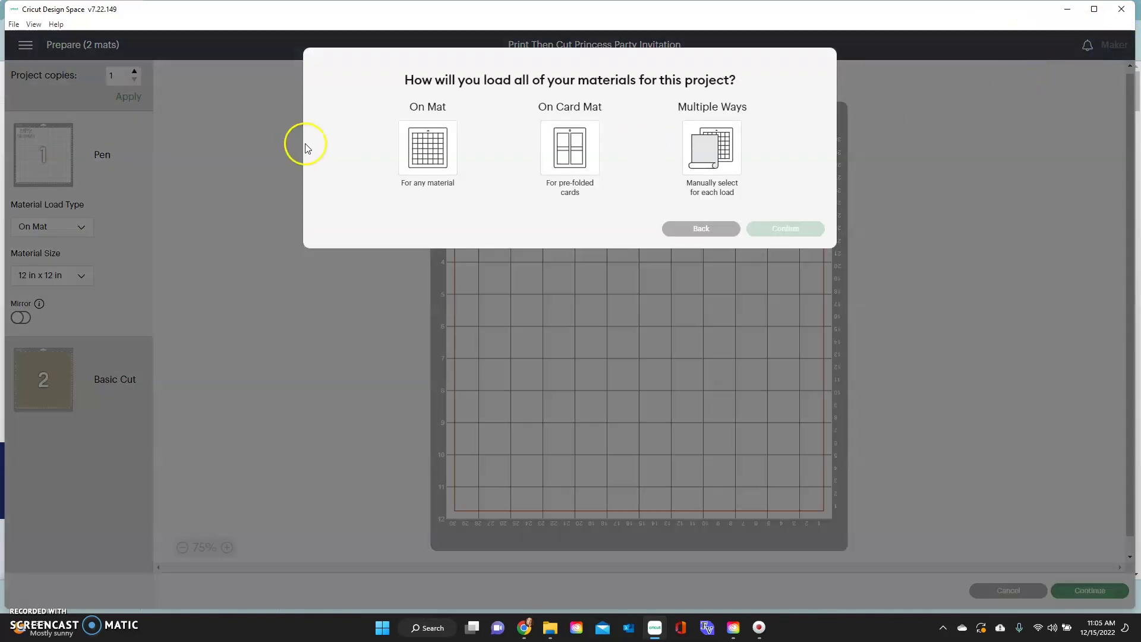
left_click(419, 151)
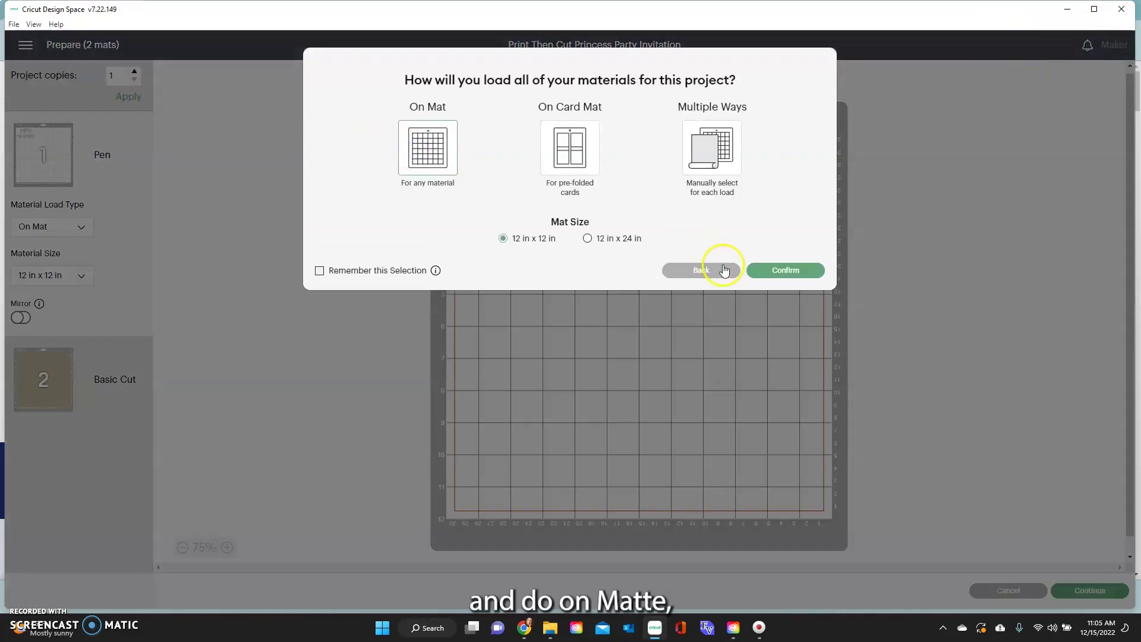
left_click(777, 267)
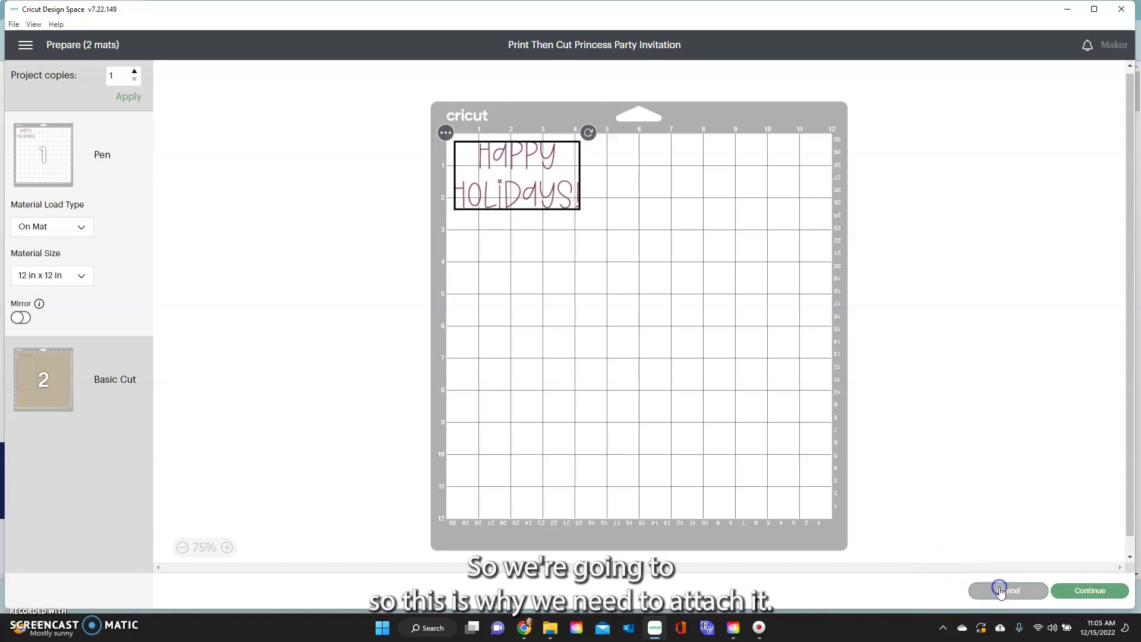
left_click(1000, 588)
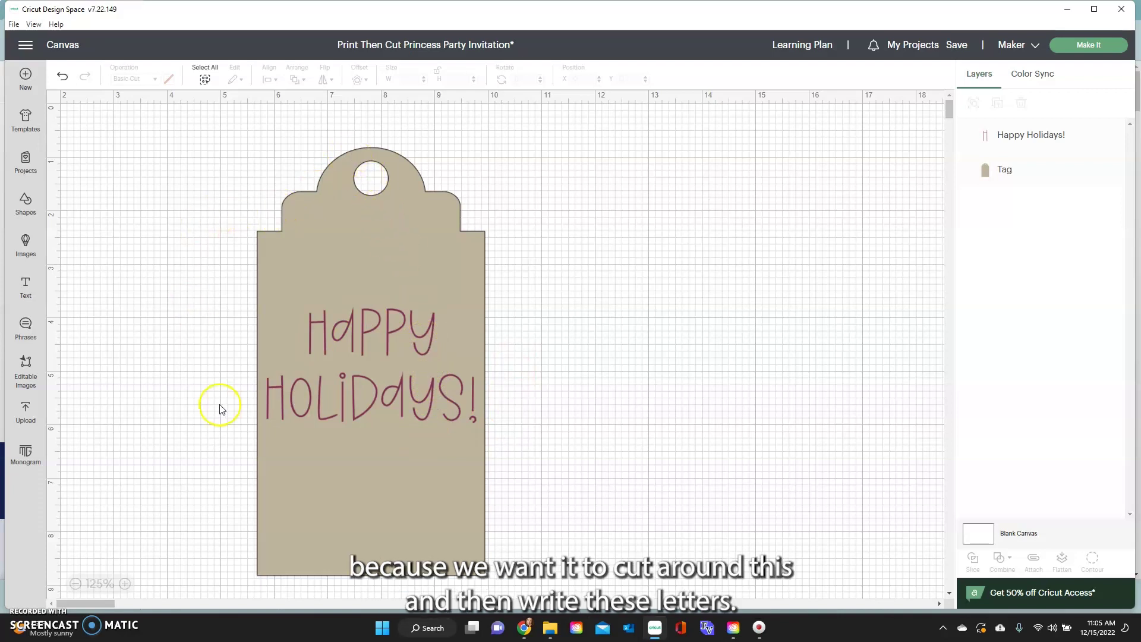
Step: Attach the Happy Holidays! text to the Tag and send them to Make It's mat preview
left_click(338, 401)
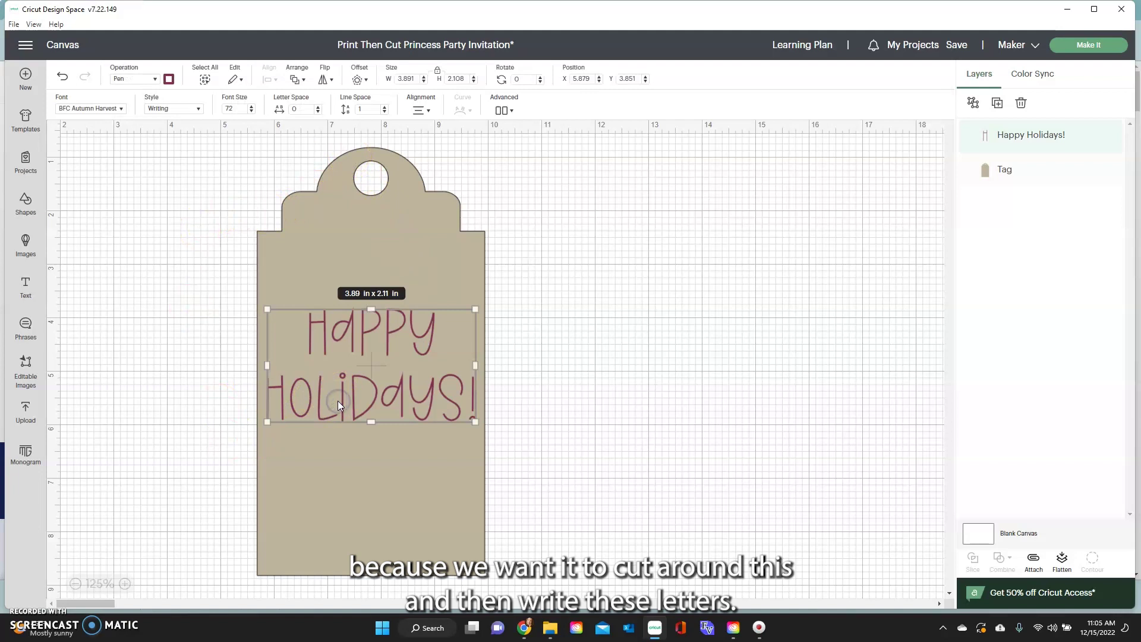
left_click(134, 339)
left_click_drag(201, 203, 517, 505)
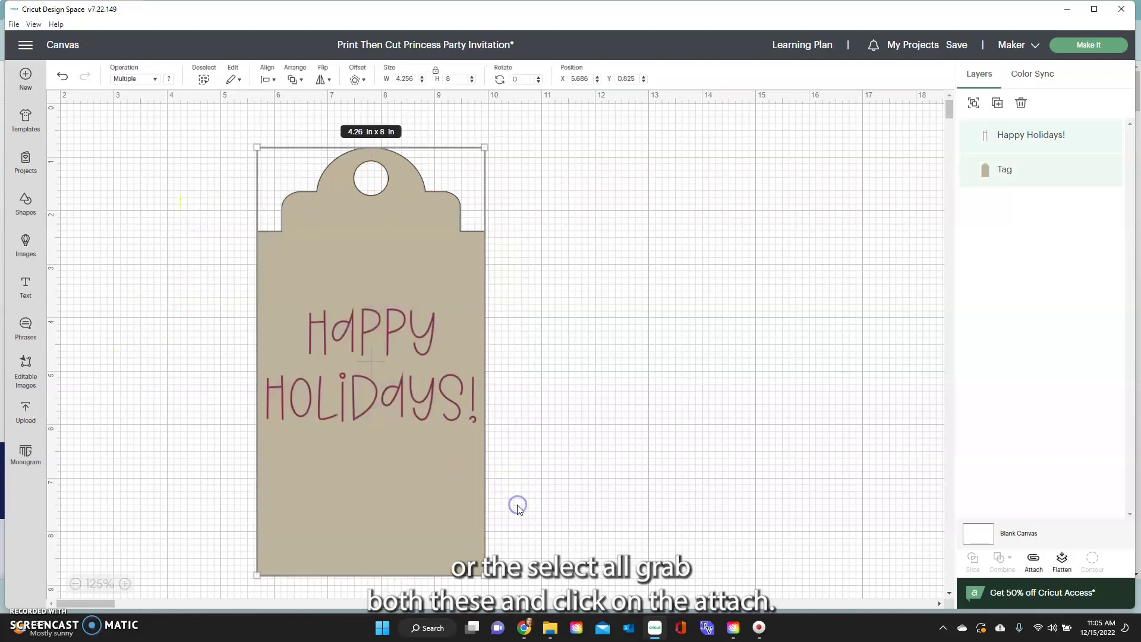
left_click(1034, 562)
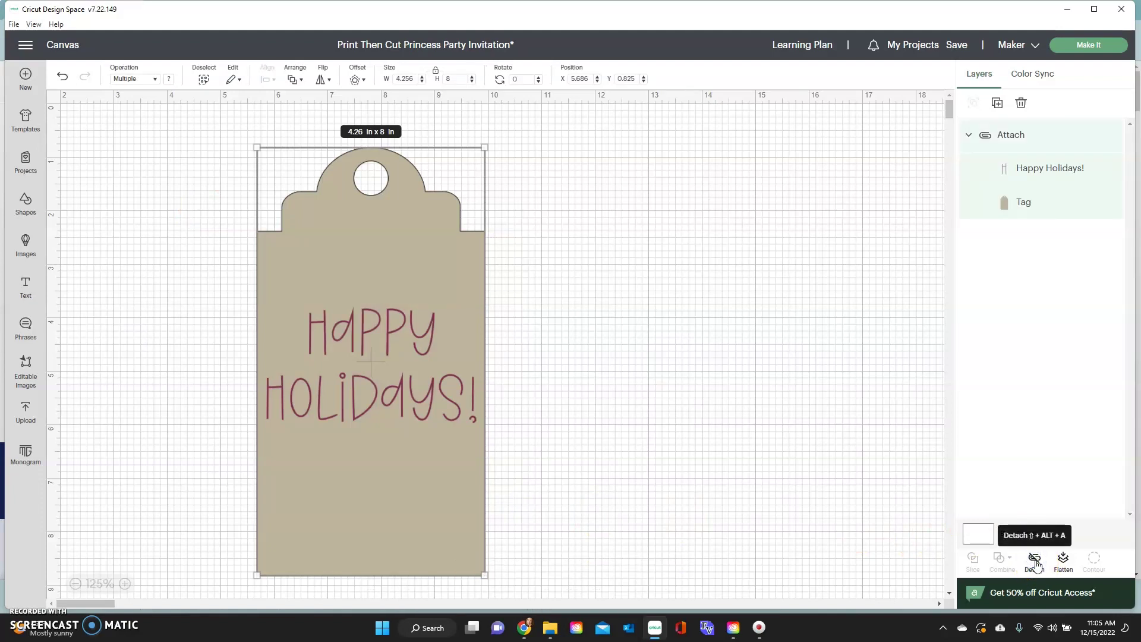
left_click(1051, 561)
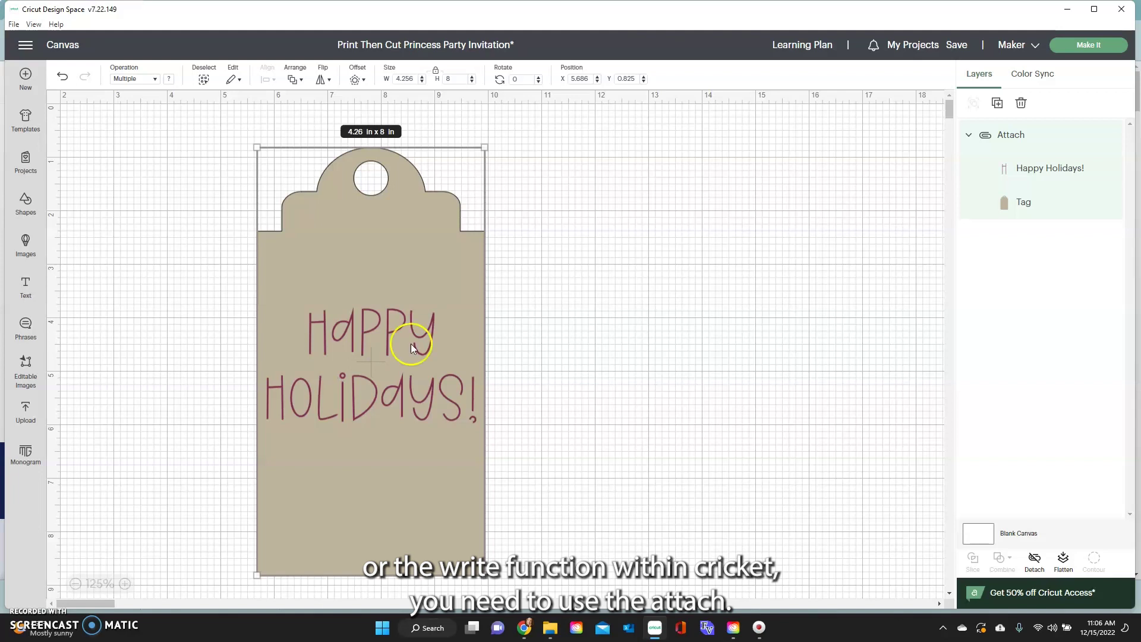
left_click(1103, 43)
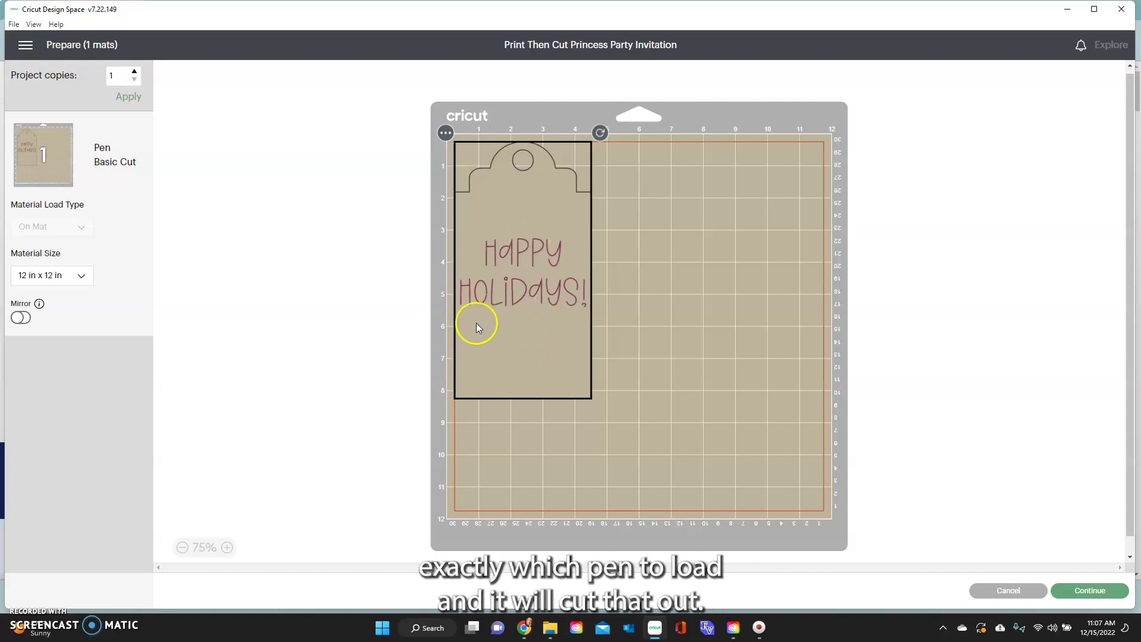
Step: Cancel the Prepare screen to return to the canvas
left_click(1006, 590)
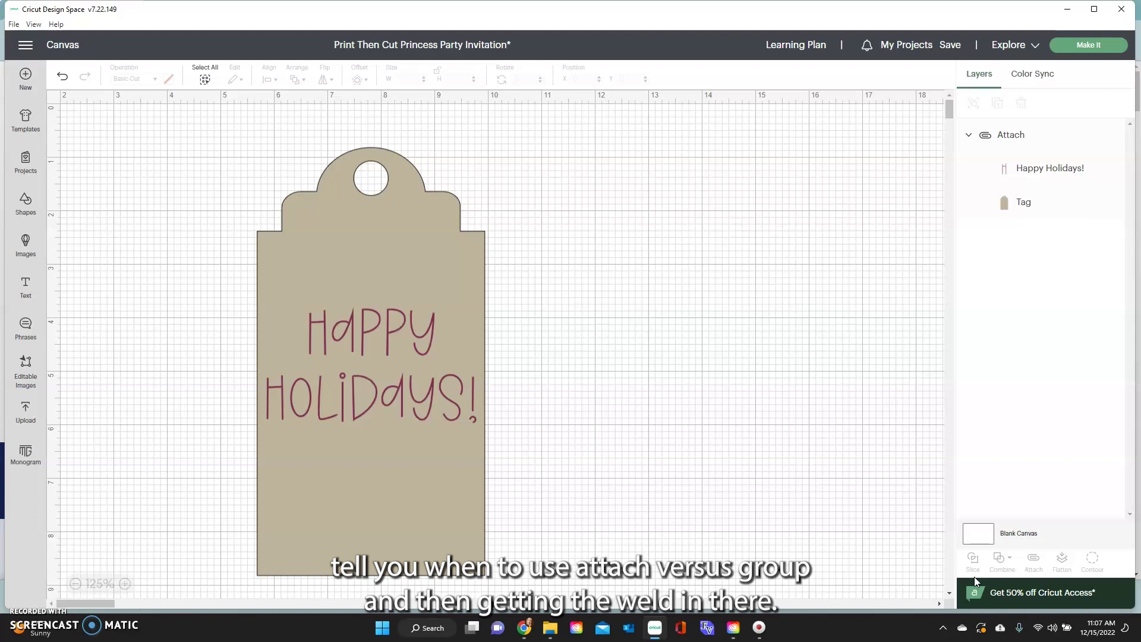
Step: Scale the attached tag and 'Happy Holidays!' lettering together down to 3 x 5.64 in
left_click(968, 579)
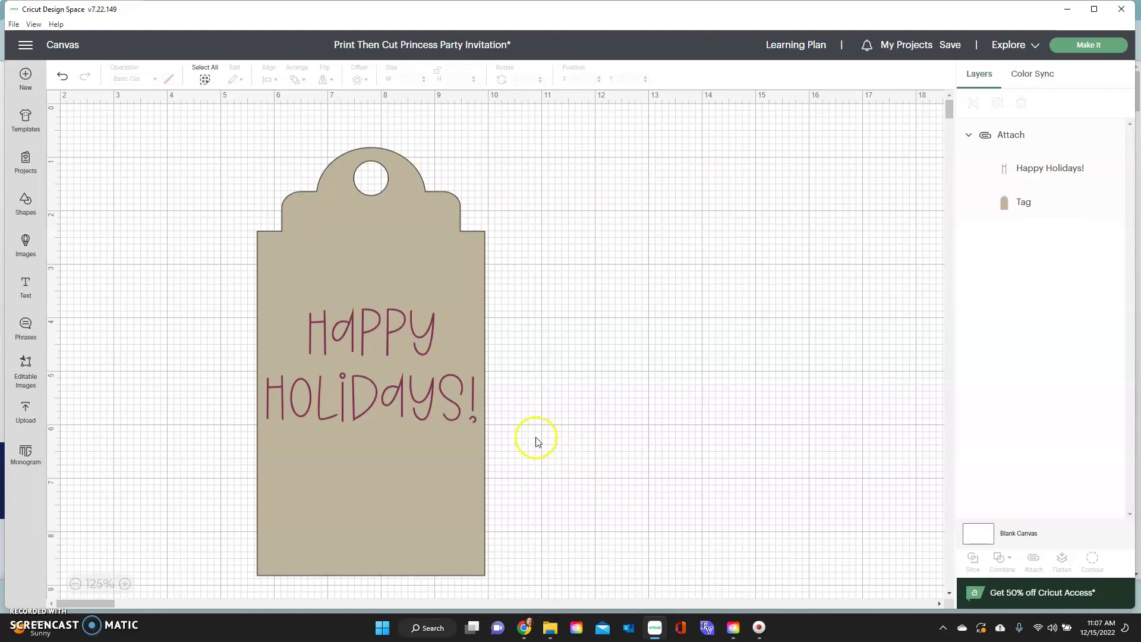
key("ctrl+z")
left_click_drag(372, 326, 363, 259)
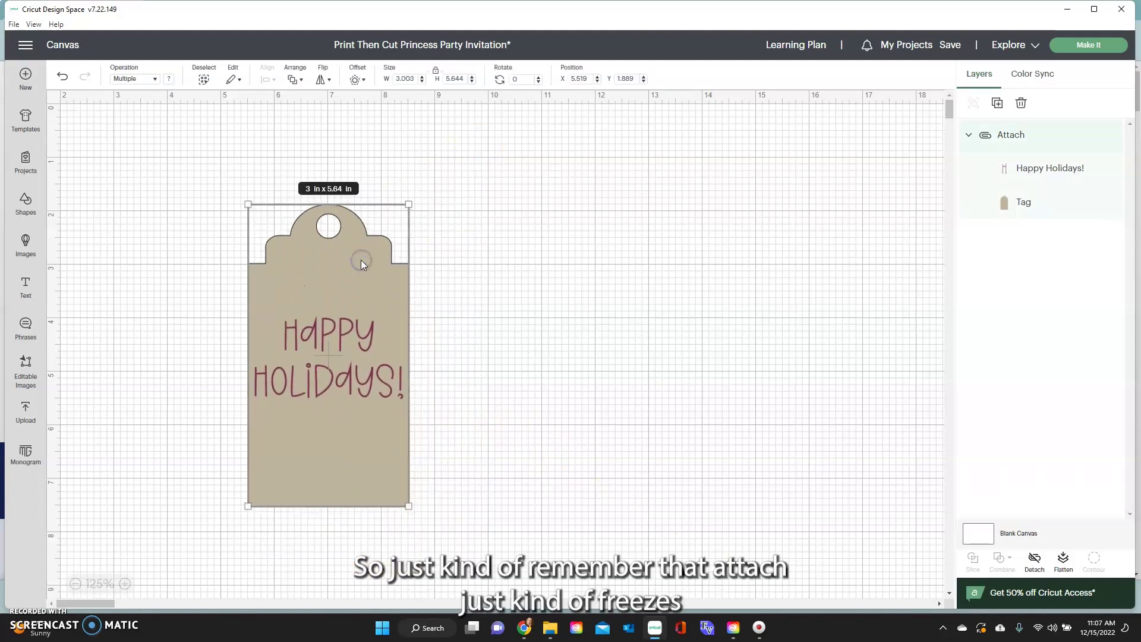